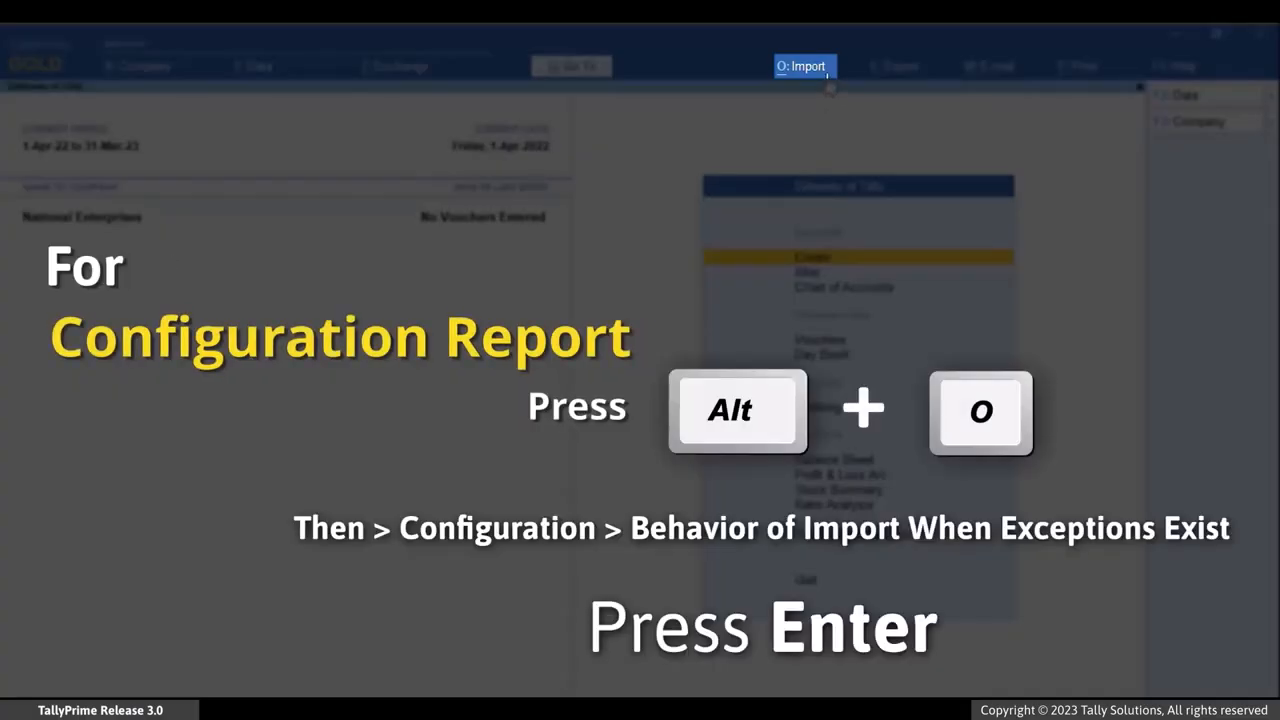
# Set the import configuration's behaviour when exceptions exist to Record Exceptions and Import
pyautogui.click(828, 70)
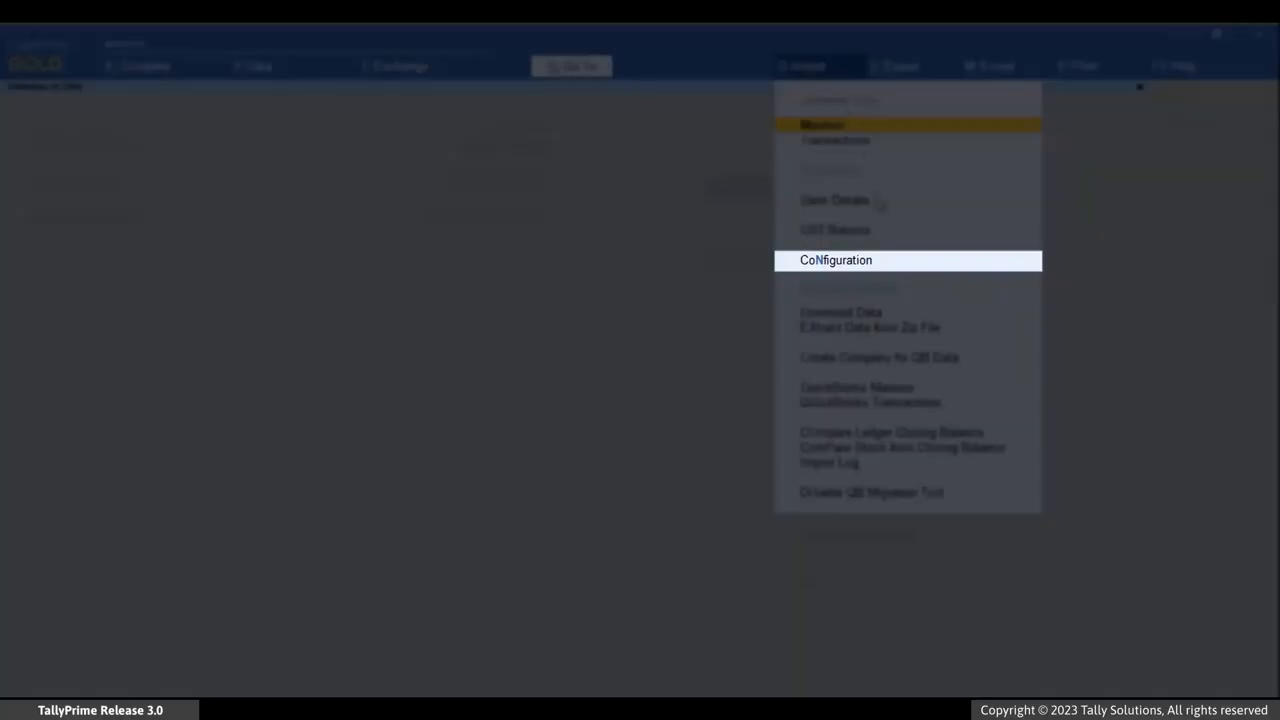
pyautogui.click(871, 263)
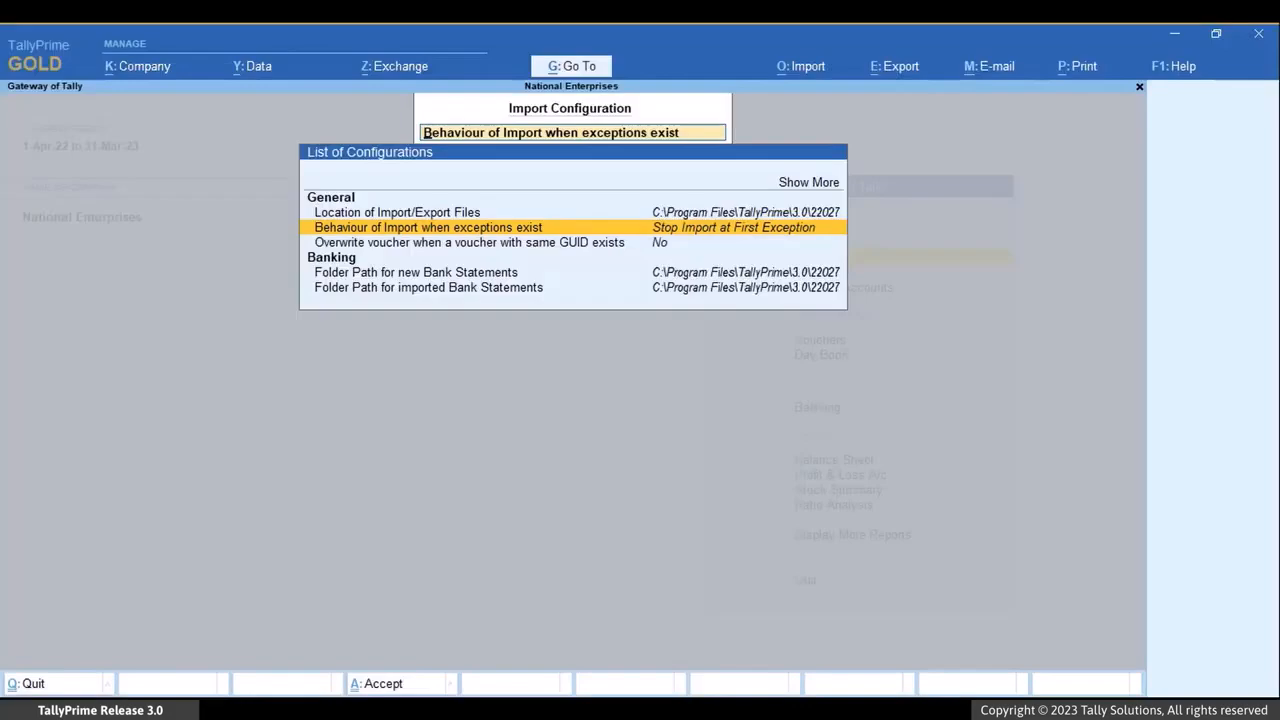
pyautogui.press('Return')
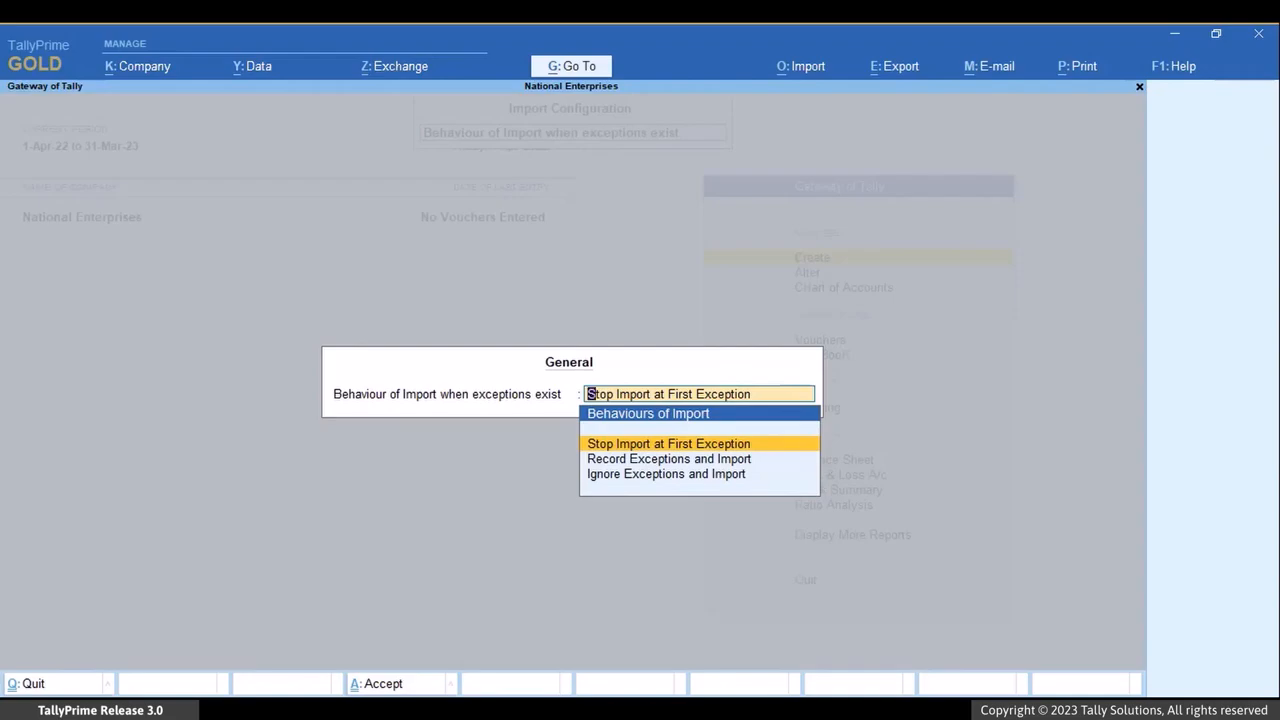
pyautogui.press('Down')
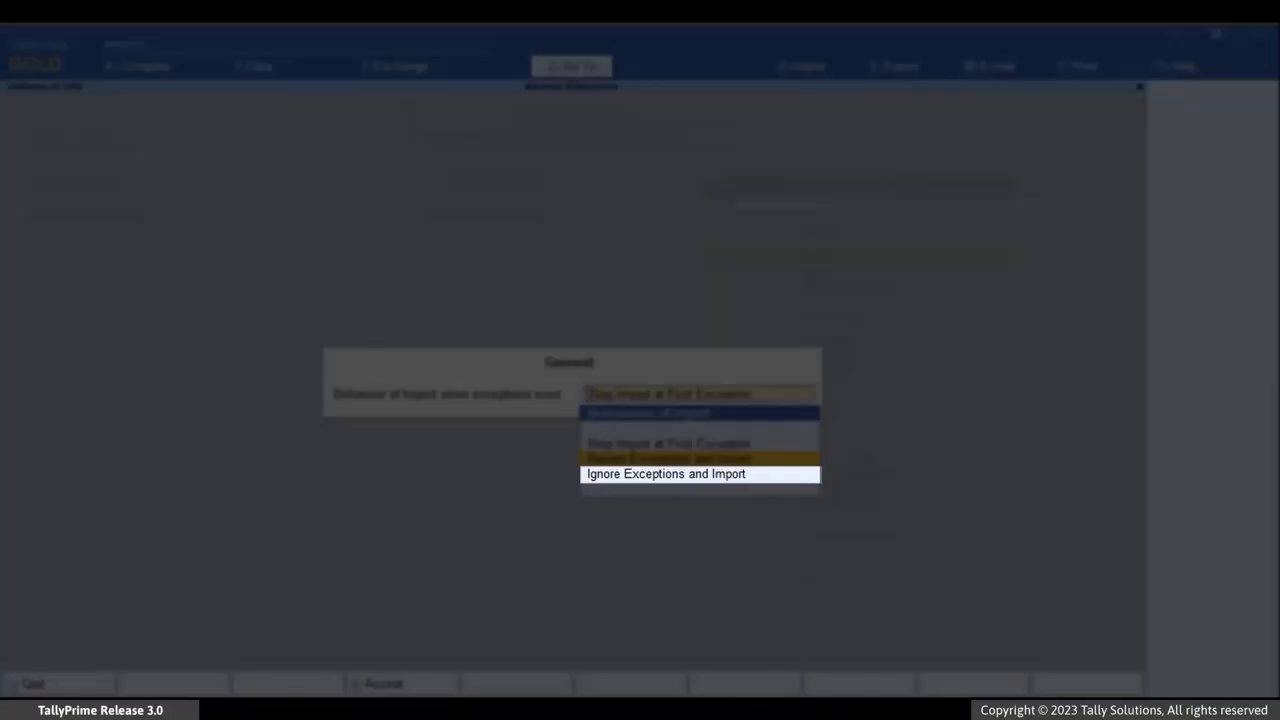
pyautogui.press('Down')
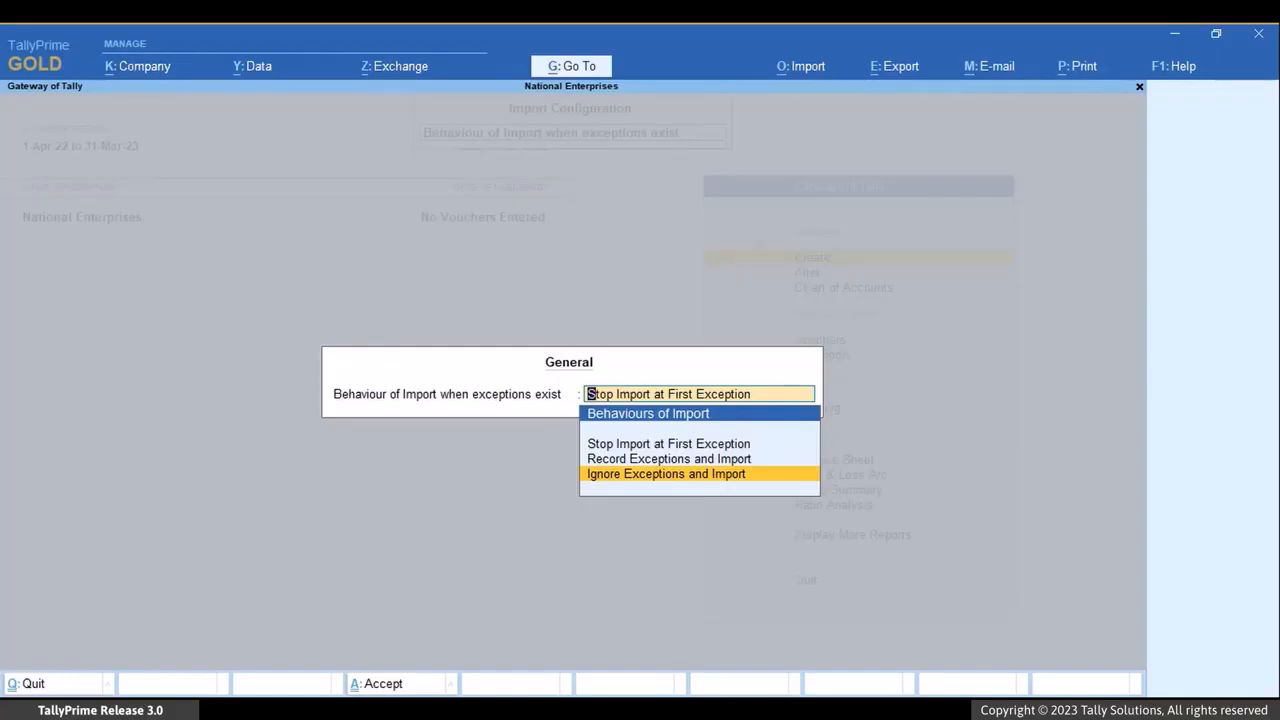
pyautogui.press('Up')
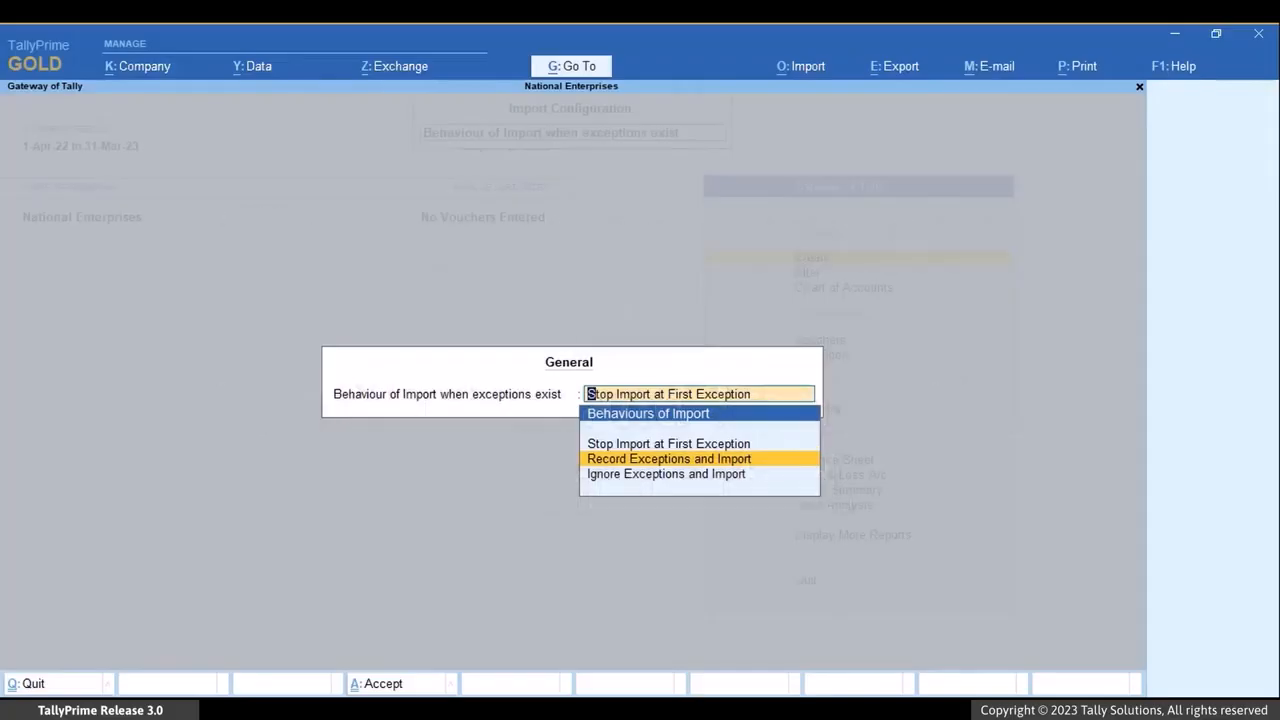
pyautogui.press('Return')
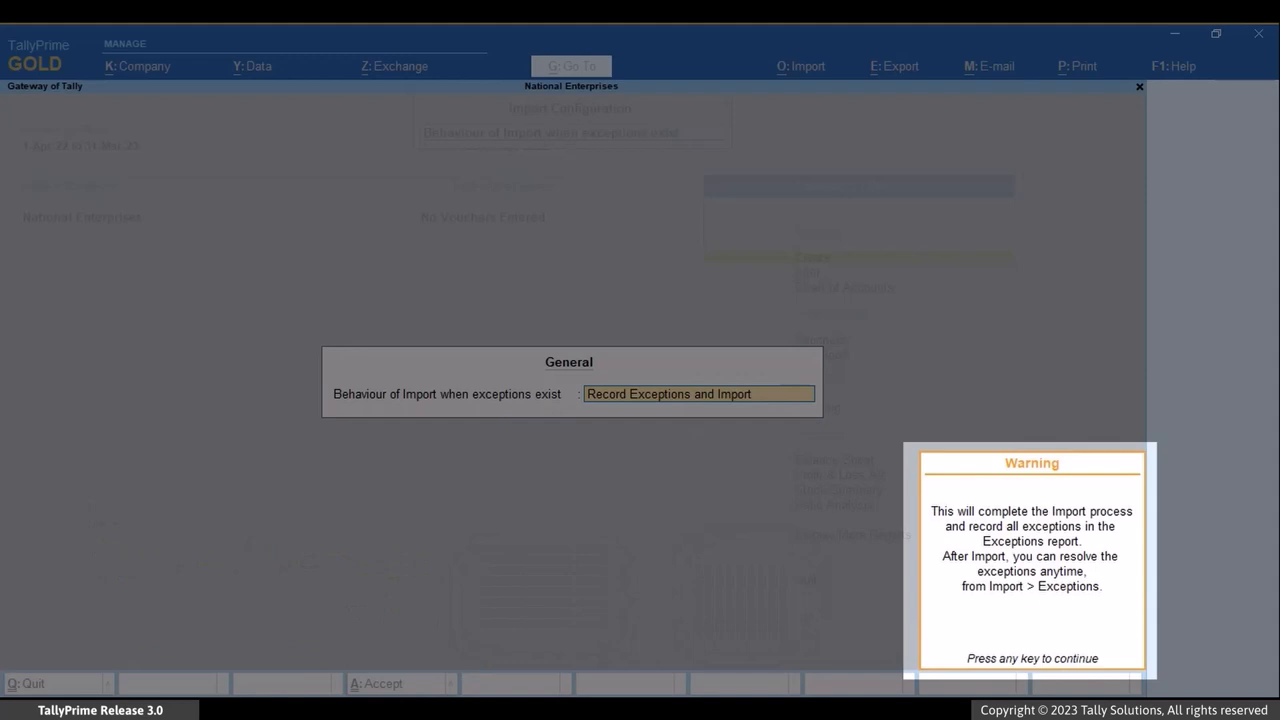
pyautogui.press('Return')
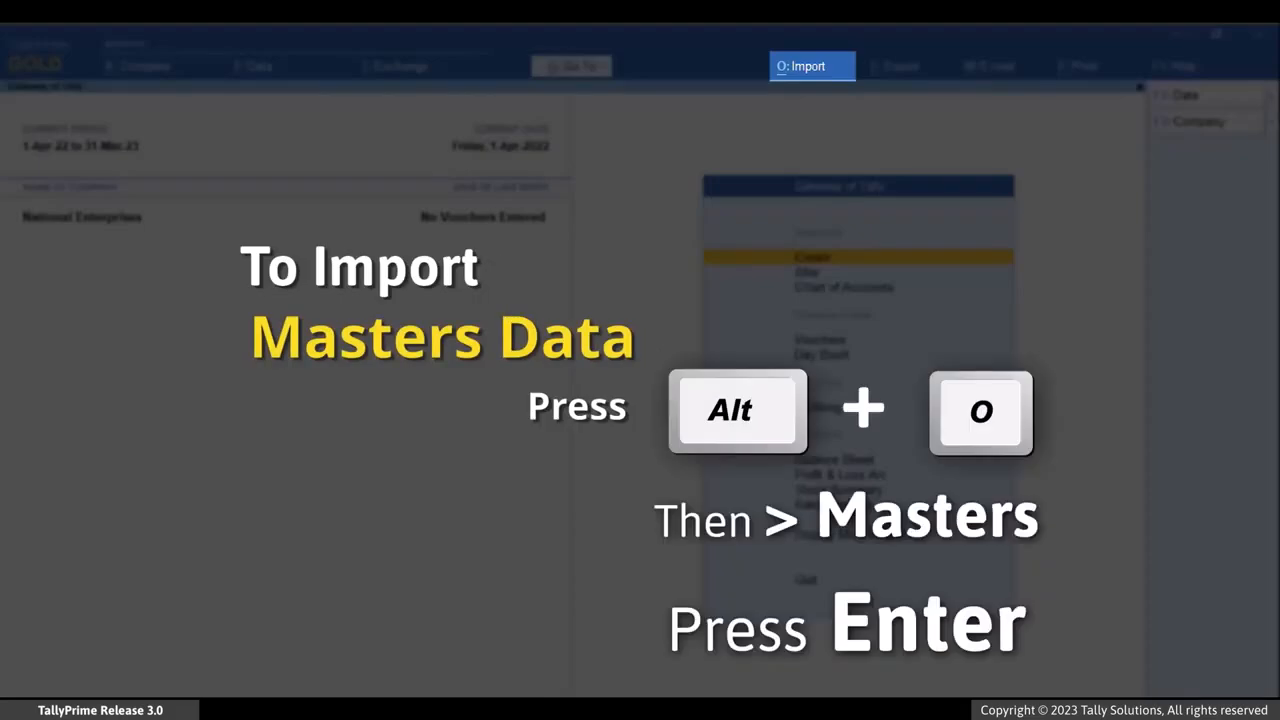
# Start a masters import and set its file path to D:\import, copied from the import folder in File Explorer
pyautogui.hotkey('alt', 'o')
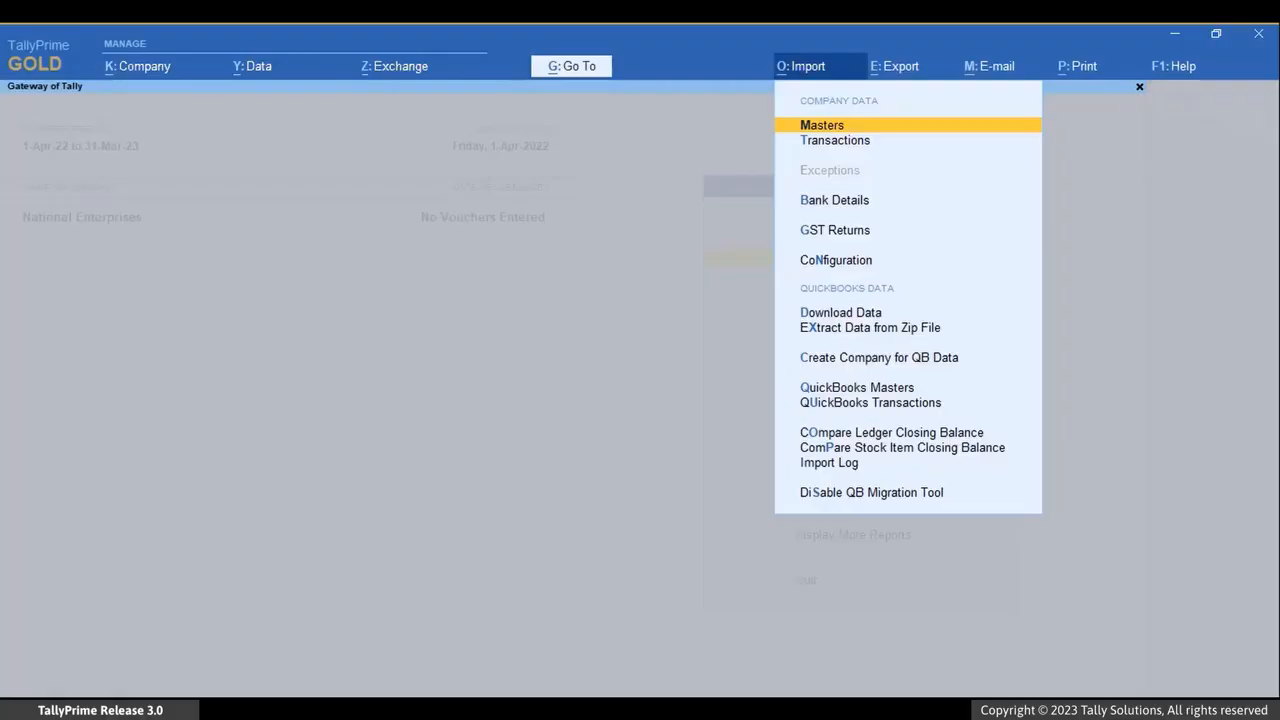
pyautogui.press('Return')
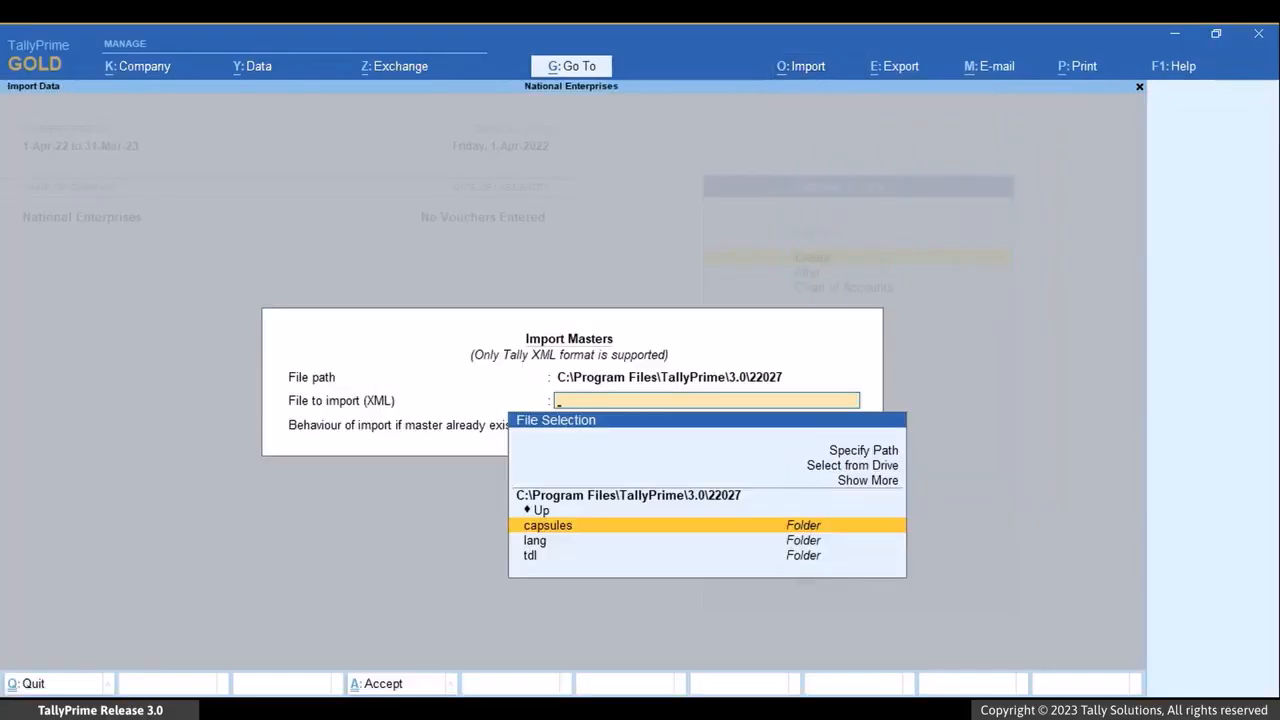
pyautogui.press('Up')
pyautogui.press('Up')
pyautogui.press('Up')
pyautogui.press('Up')
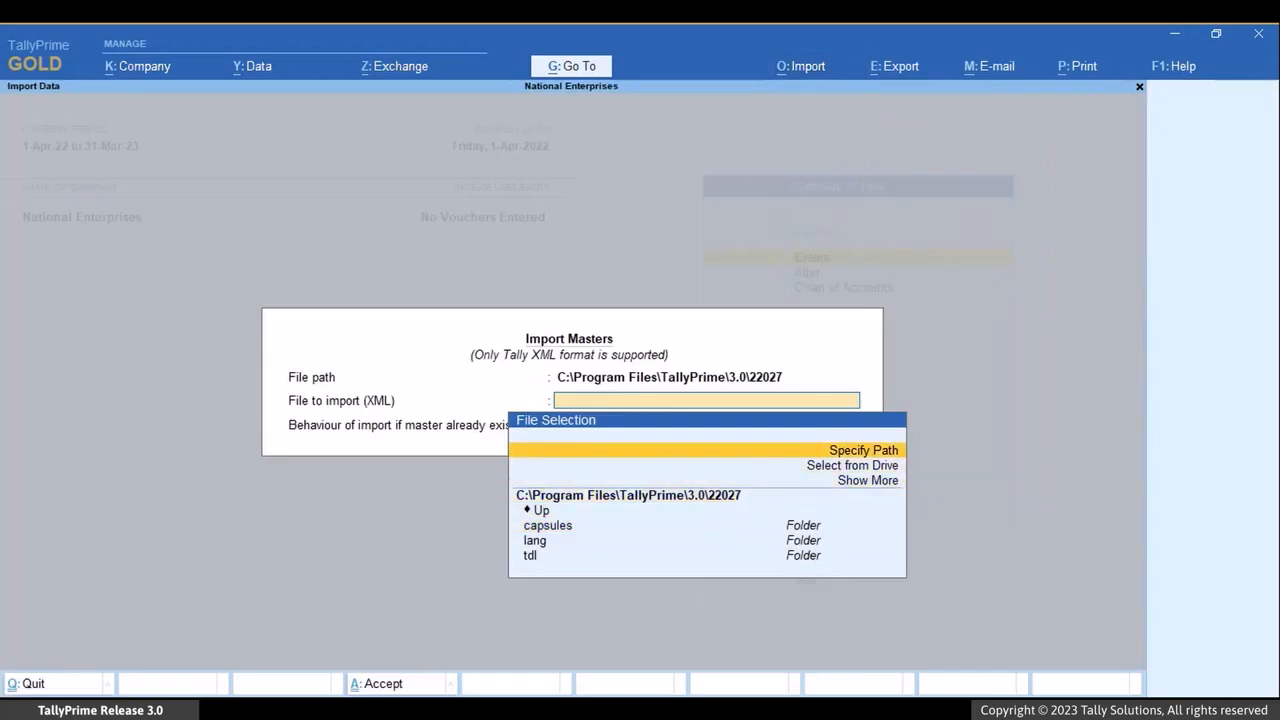
pyautogui.press('Return')
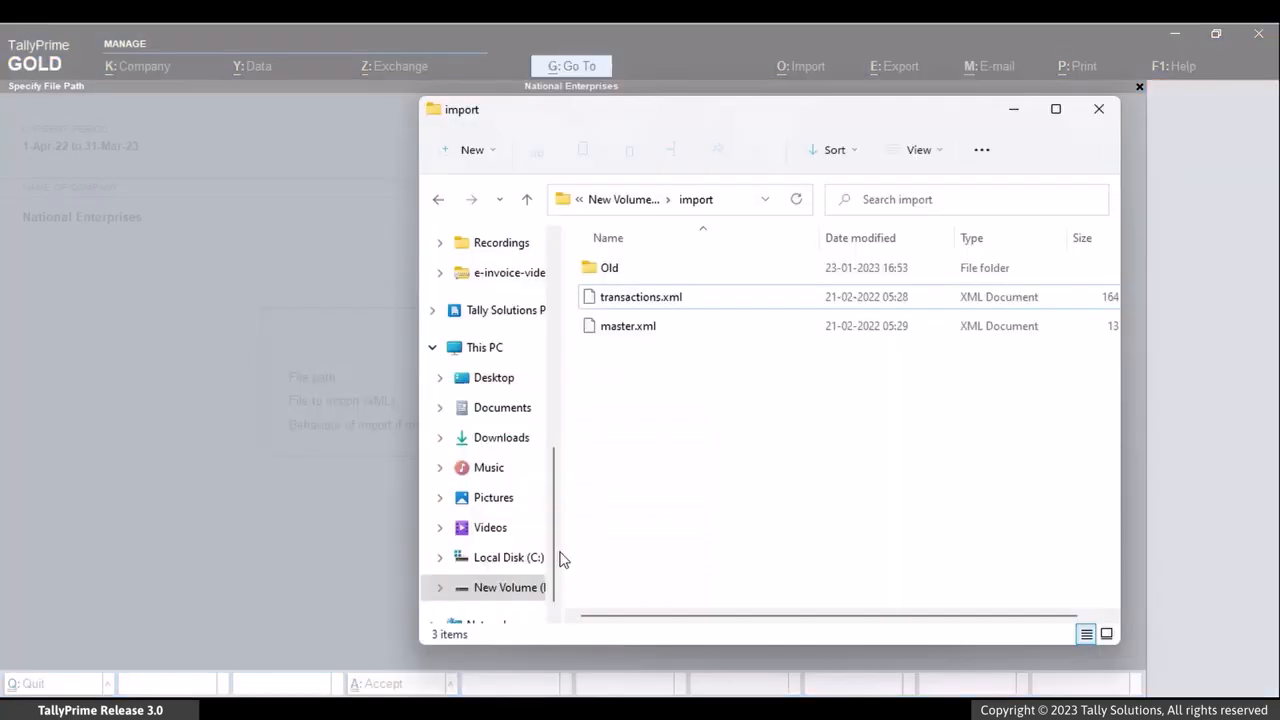
pyautogui.click(724, 208)
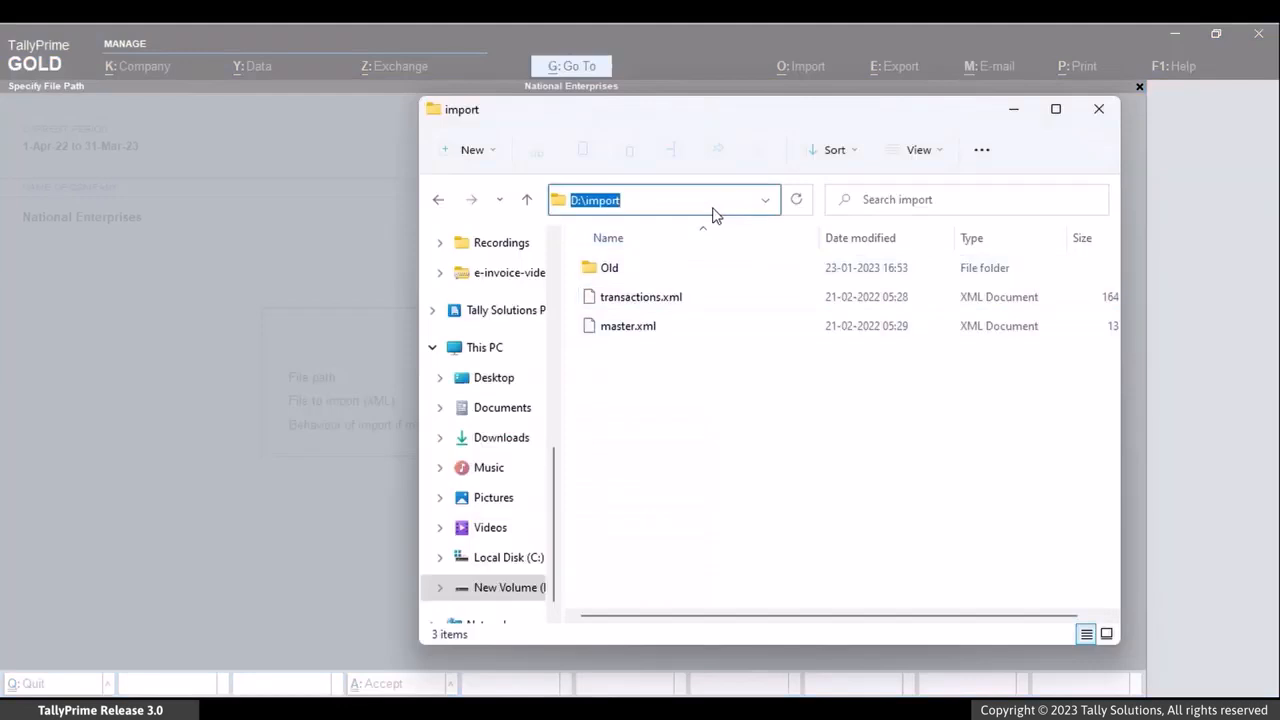
pyautogui.hotkey('ctrl', 'c')
pyautogui.hotkey('alt', 'Tab')
pyautogui.hotkey('ctrl', 'v')
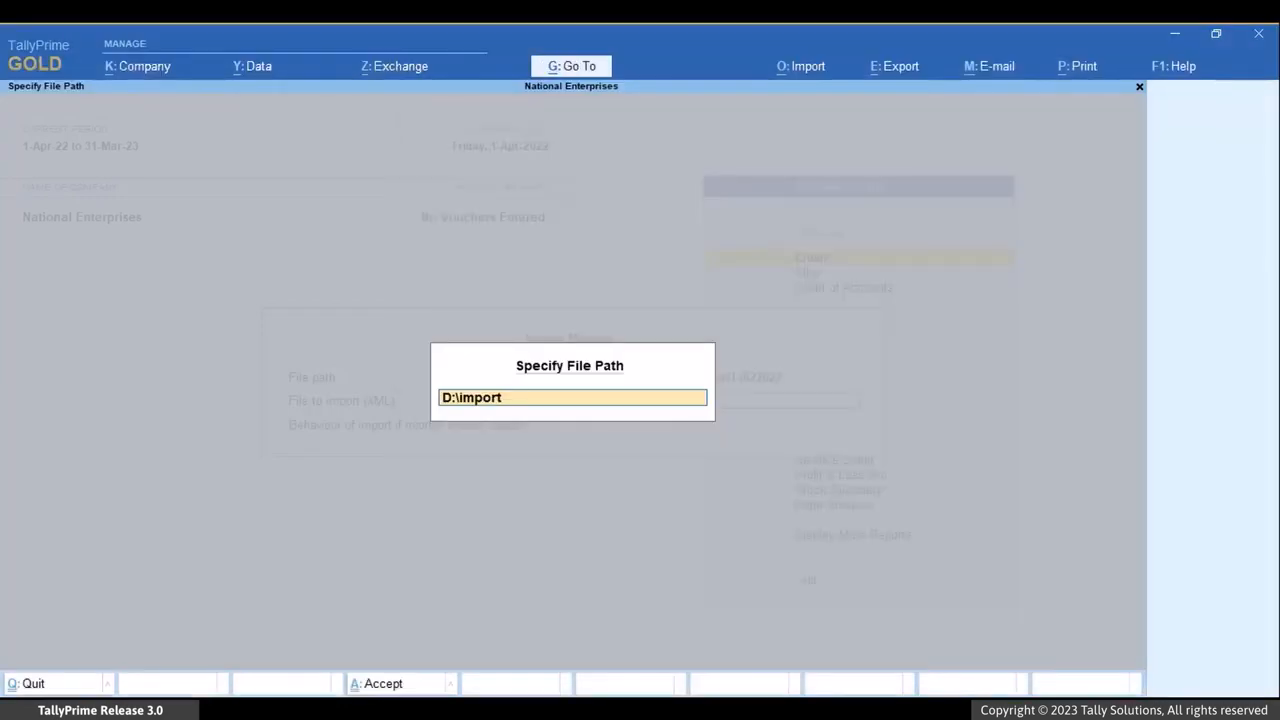
pyautogui.press('Return')
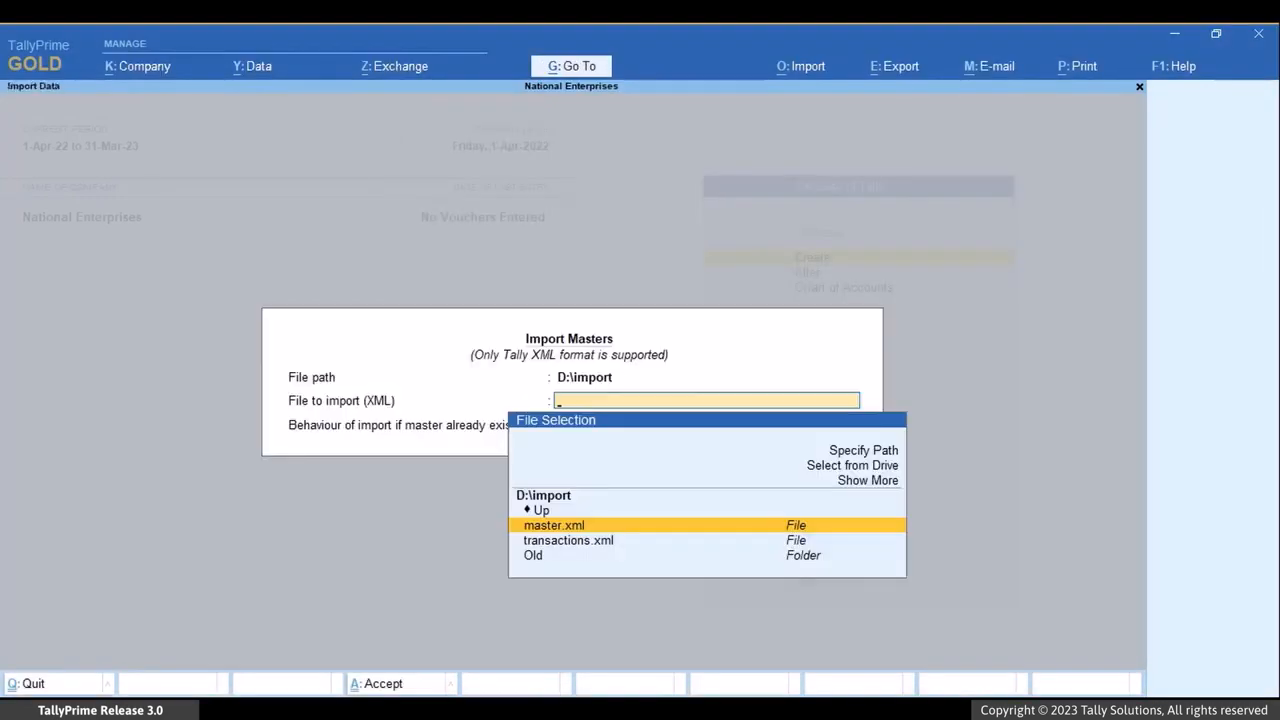
# Import the masters from master.xml, choosing how to treat masters that already exist
pyautogui.press('Return')
pyautogui.press('Down')
pyautogui.press('Down')
pyautogui.press('Return')
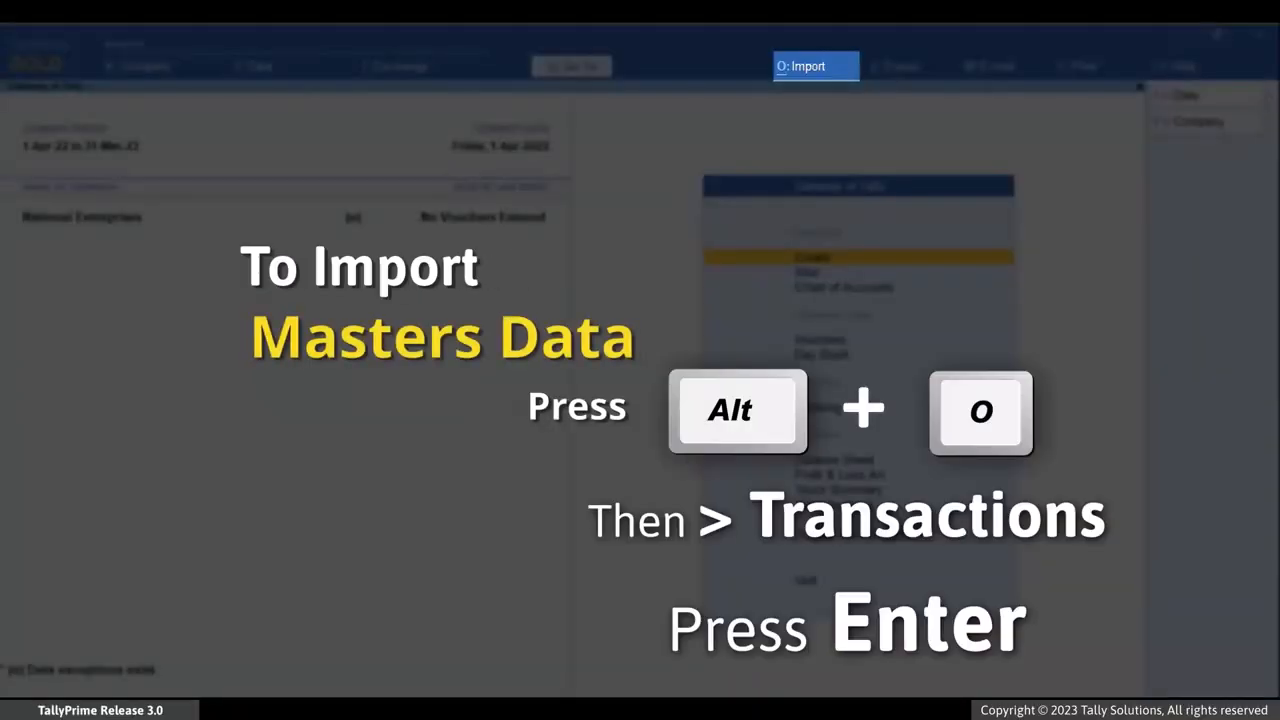
# Start a transactions import and specify D:\import as its file path
pyautogui.hotkey('alt', 'o')
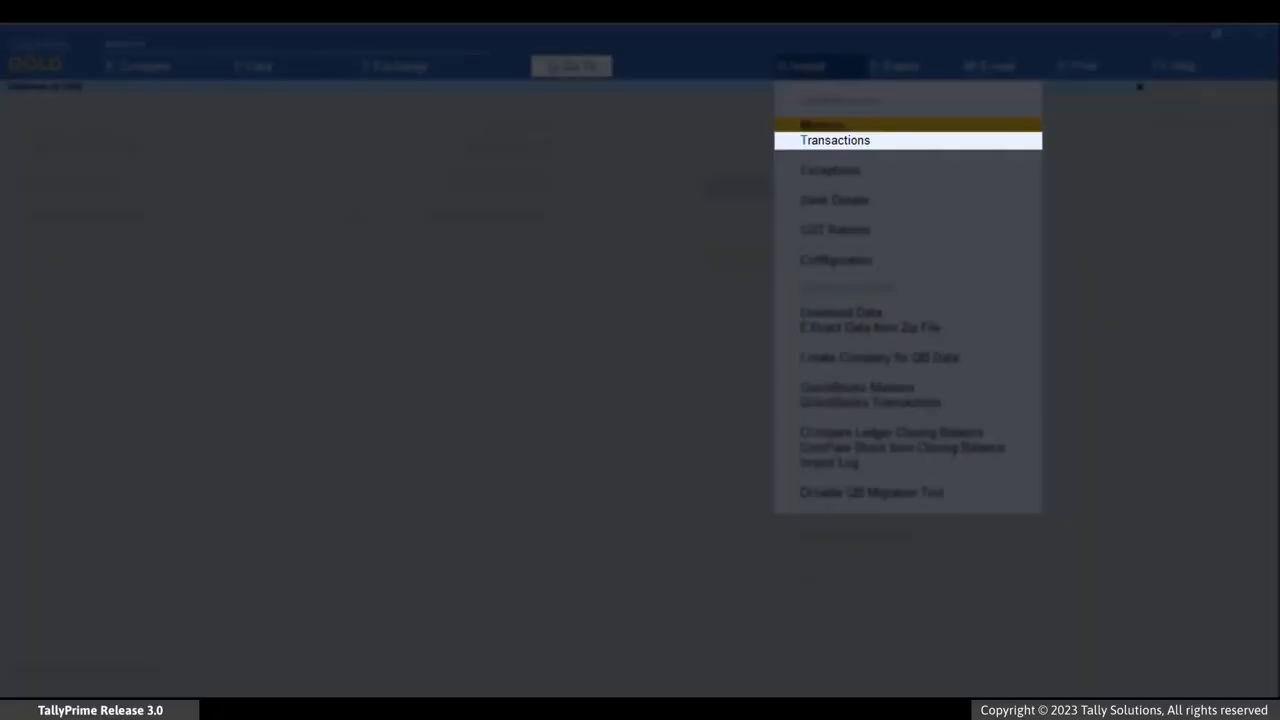
pyautogui.press('Down')
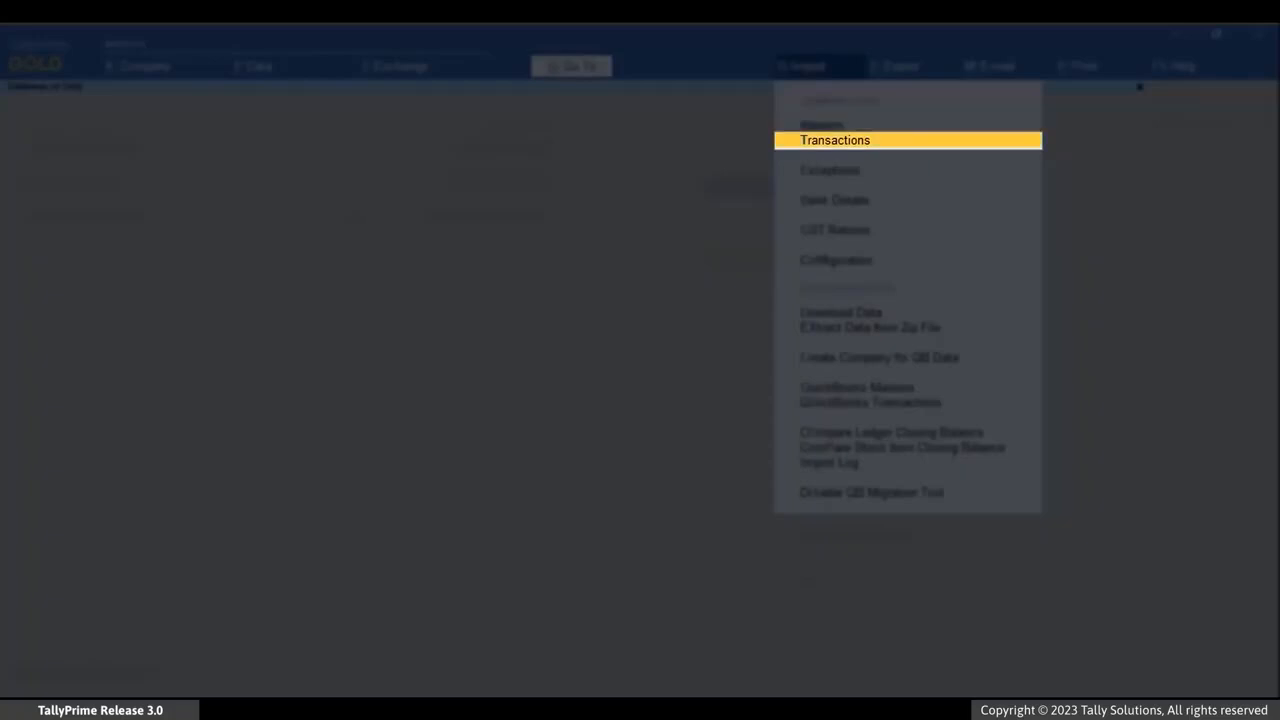
pyautogui.press('Return')
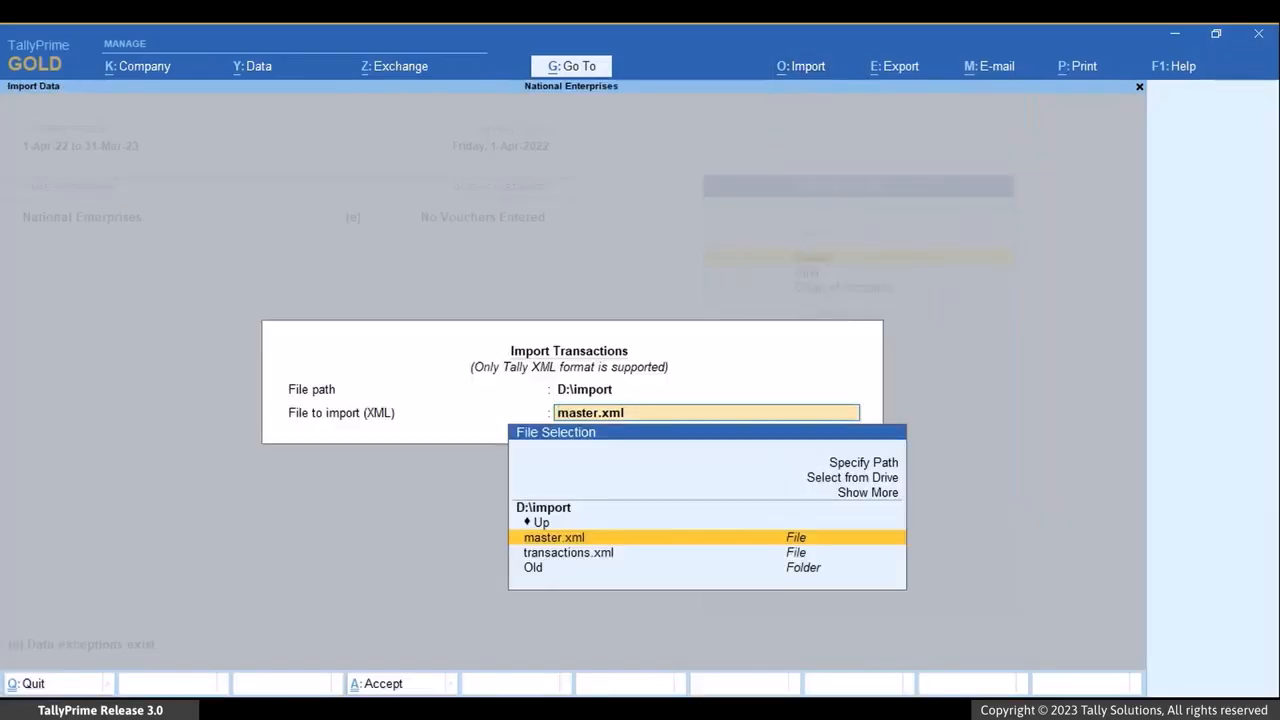
pyautogui.press('Up')
pyautogui.press('Up')
pyautogui.press('Up')
pyautogui.press('Up')
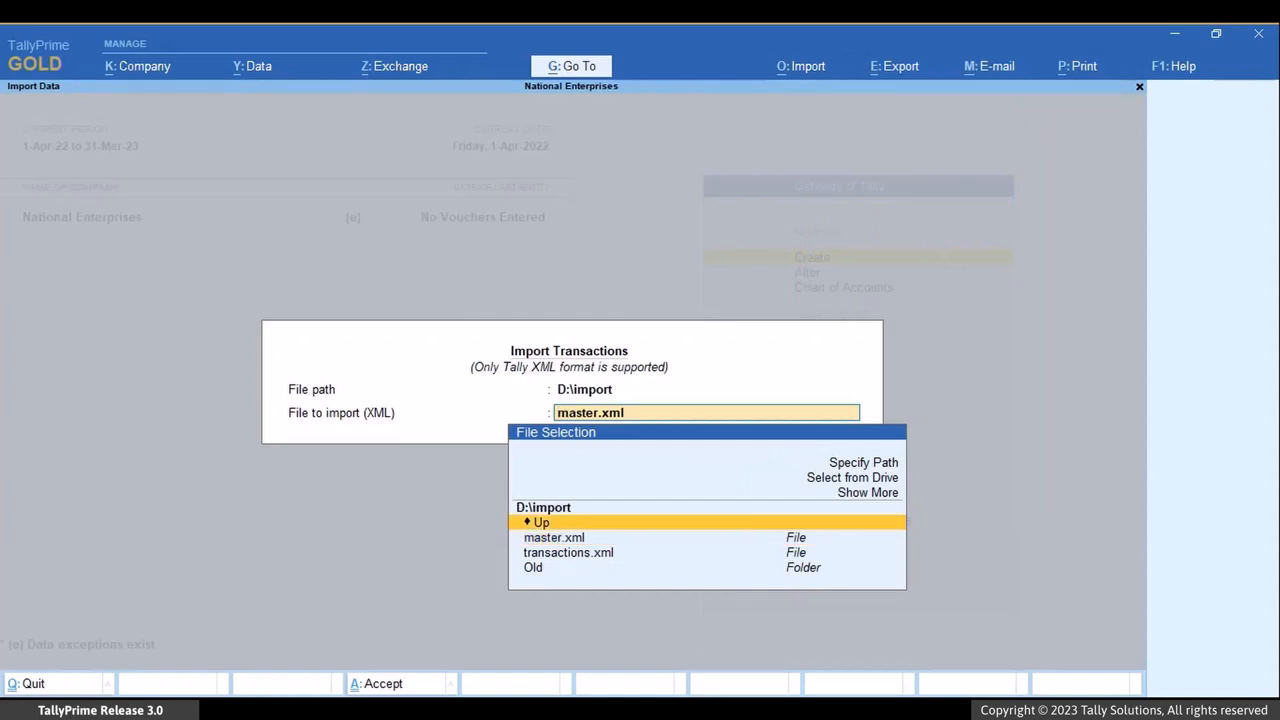
pyautogui.press('Return')
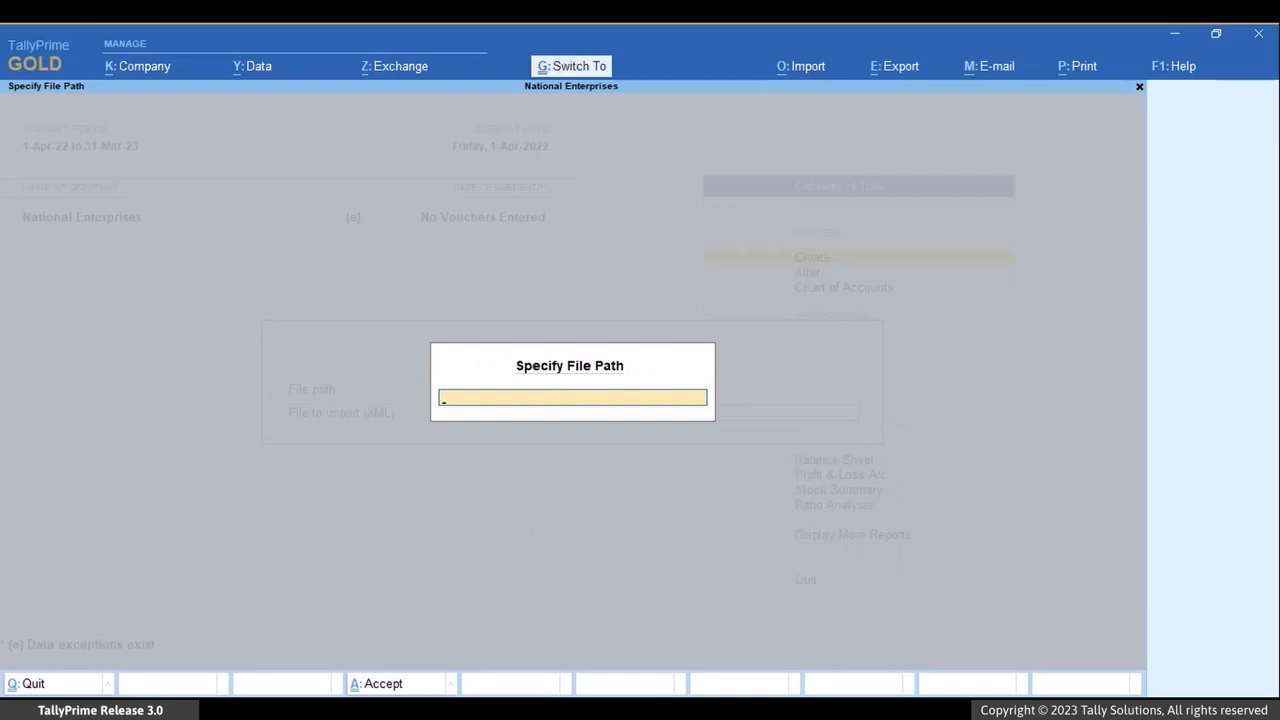
pyautogui.write('D:\\import')
pyautogui.press('Return')
# Import the transactions from transactions.xml and dismiss the completion message
pyautogui.press('Down')
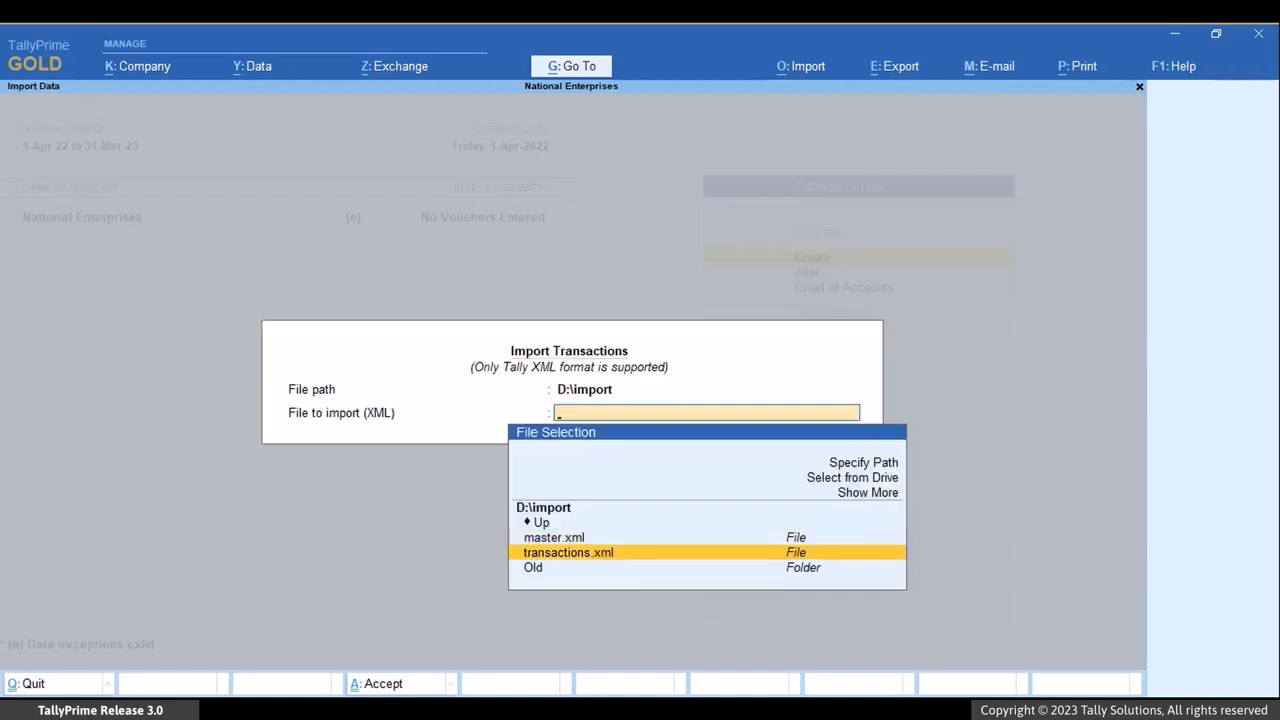
pyautogui.press('Return')
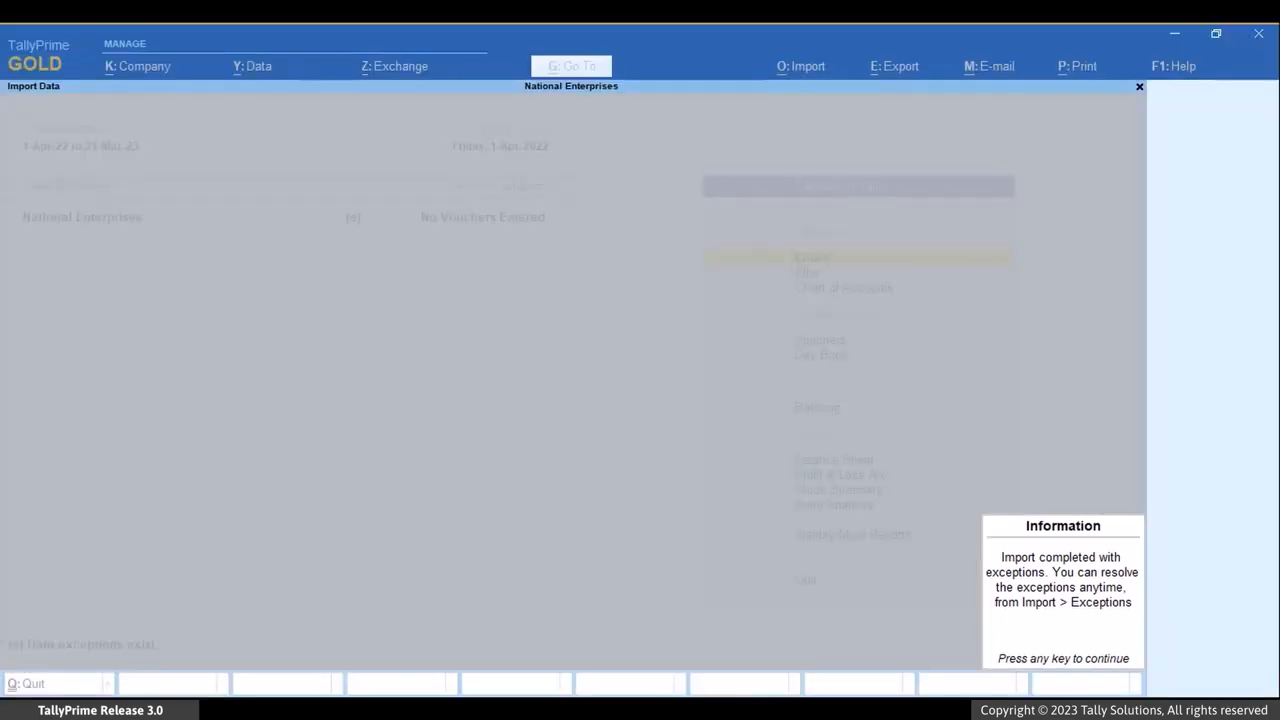
pyautogui.press('Return')
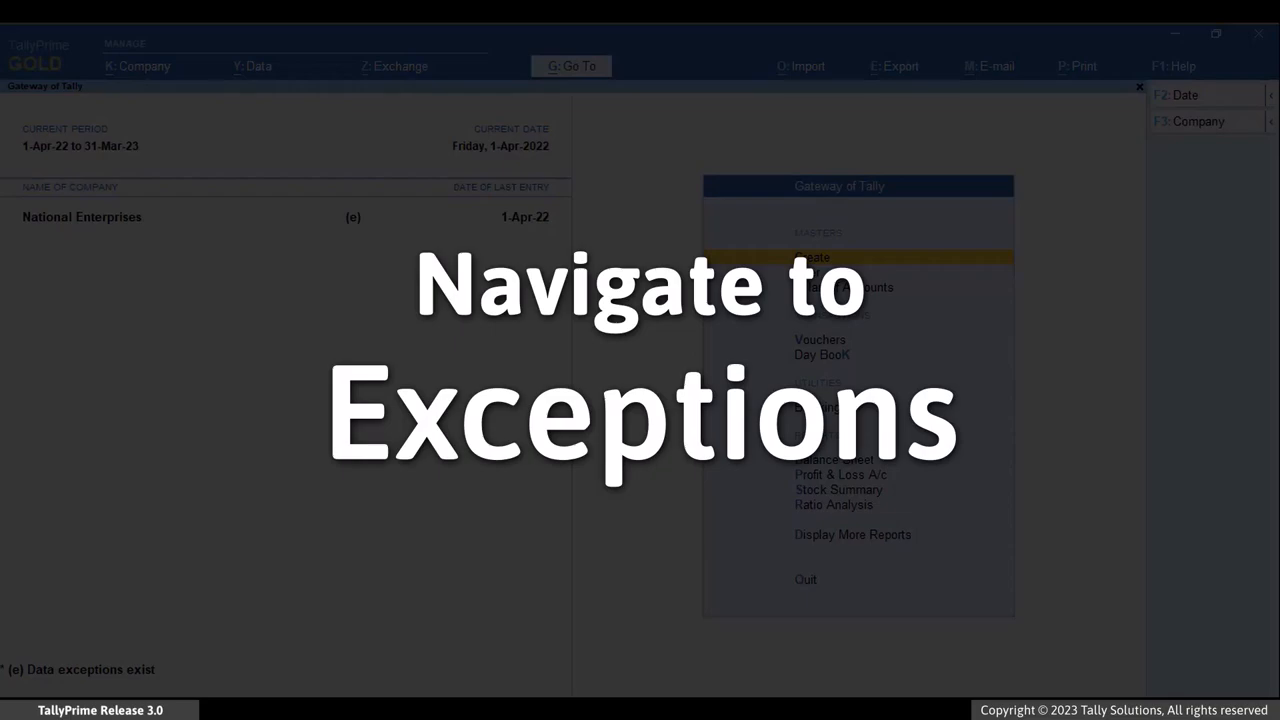
# Open the report of exceptions recorded during the data import
pyautogui.hotkey('alt', 'o')
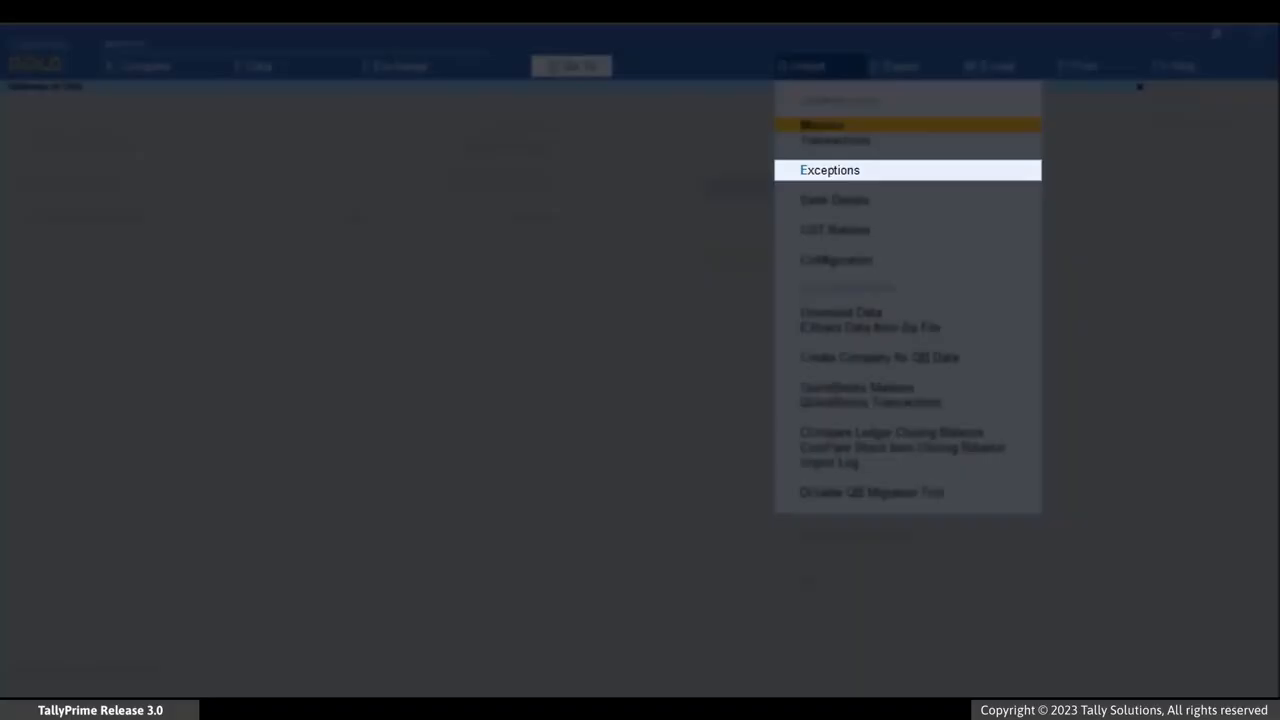
pyautogui.press('Down')
pyautogui.press('Down')
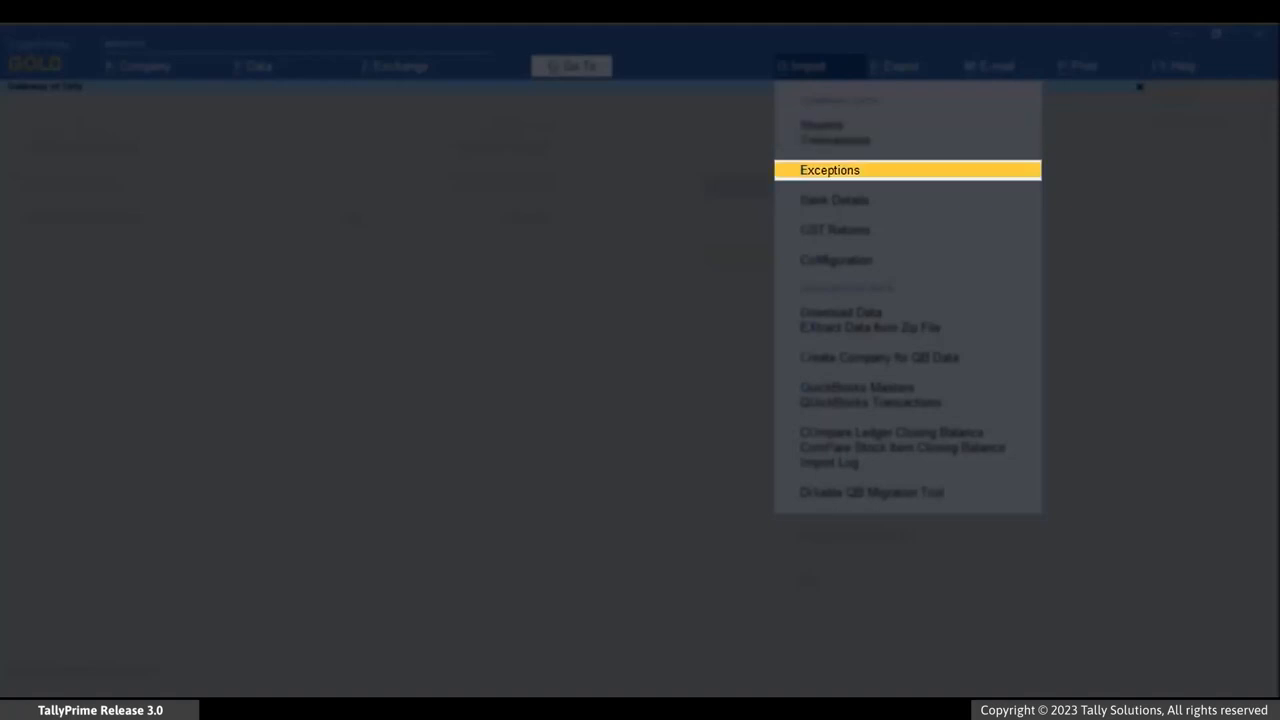
pyautogui.press('Return')
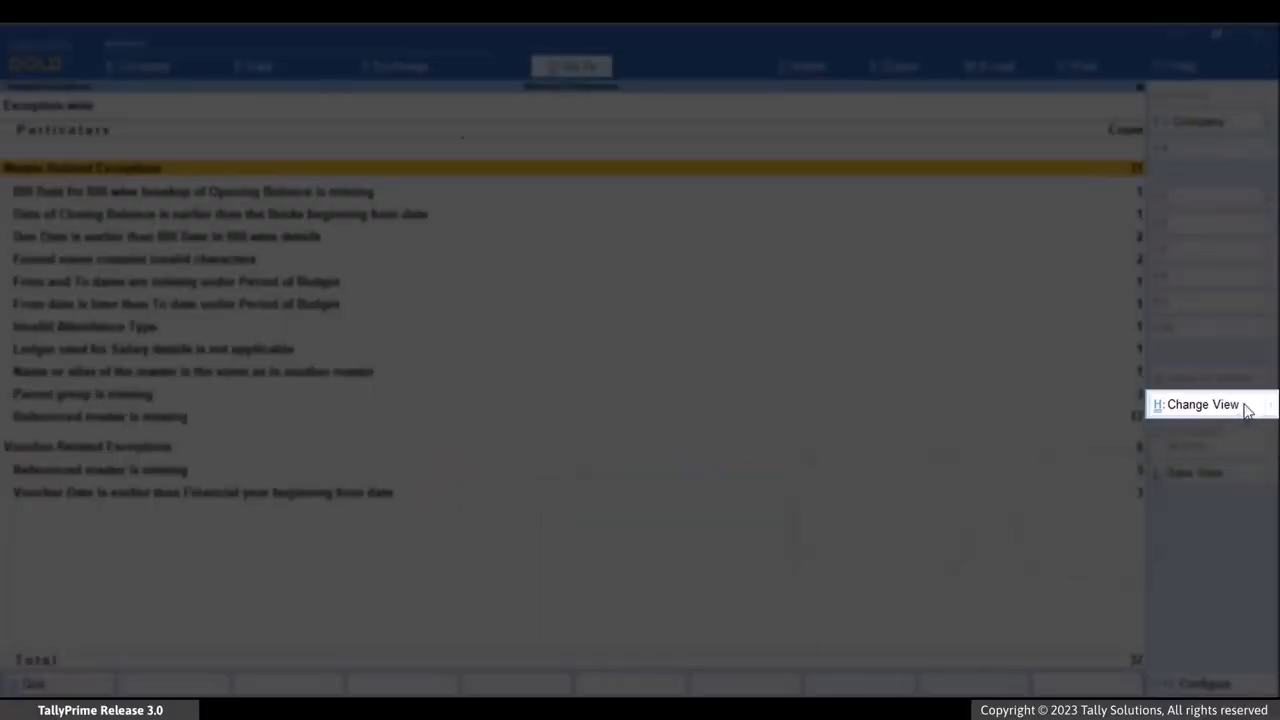
# Change the import exceptions report's view to the related report All Exceptions
pyautogui.click(1246, 408)
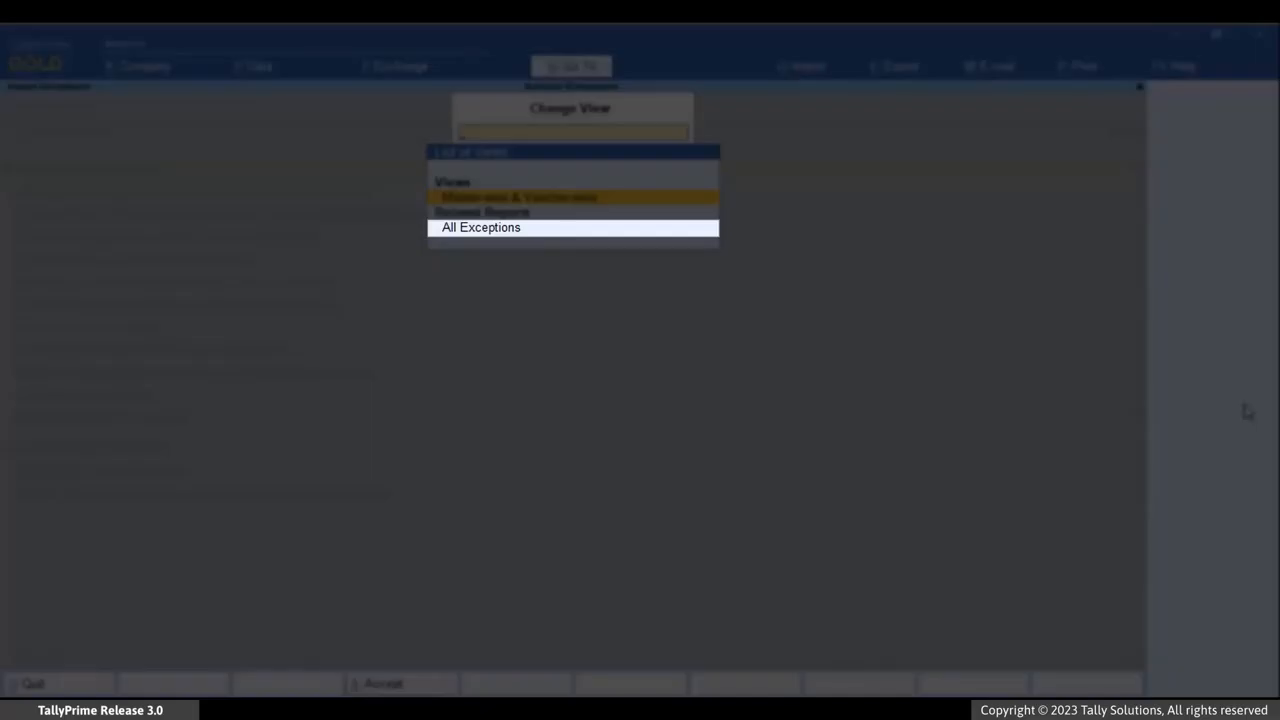
pyautogui.press('Down')
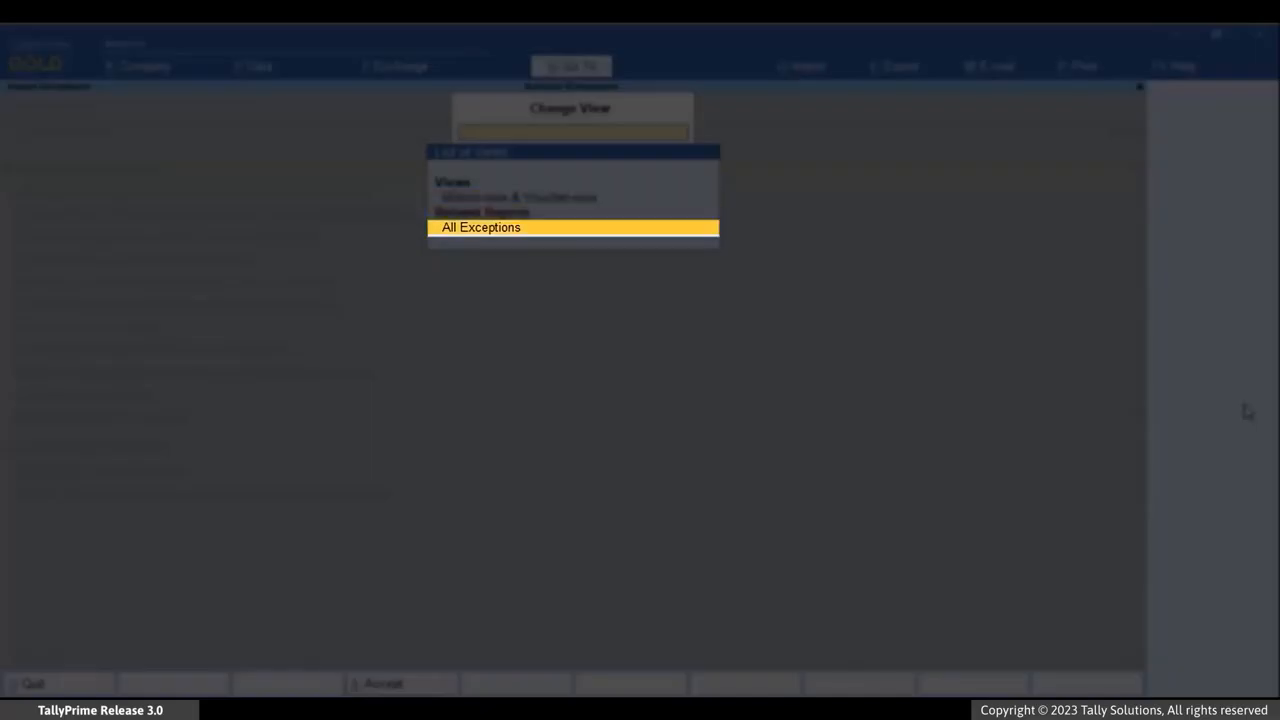
pyautogui.press('Return')
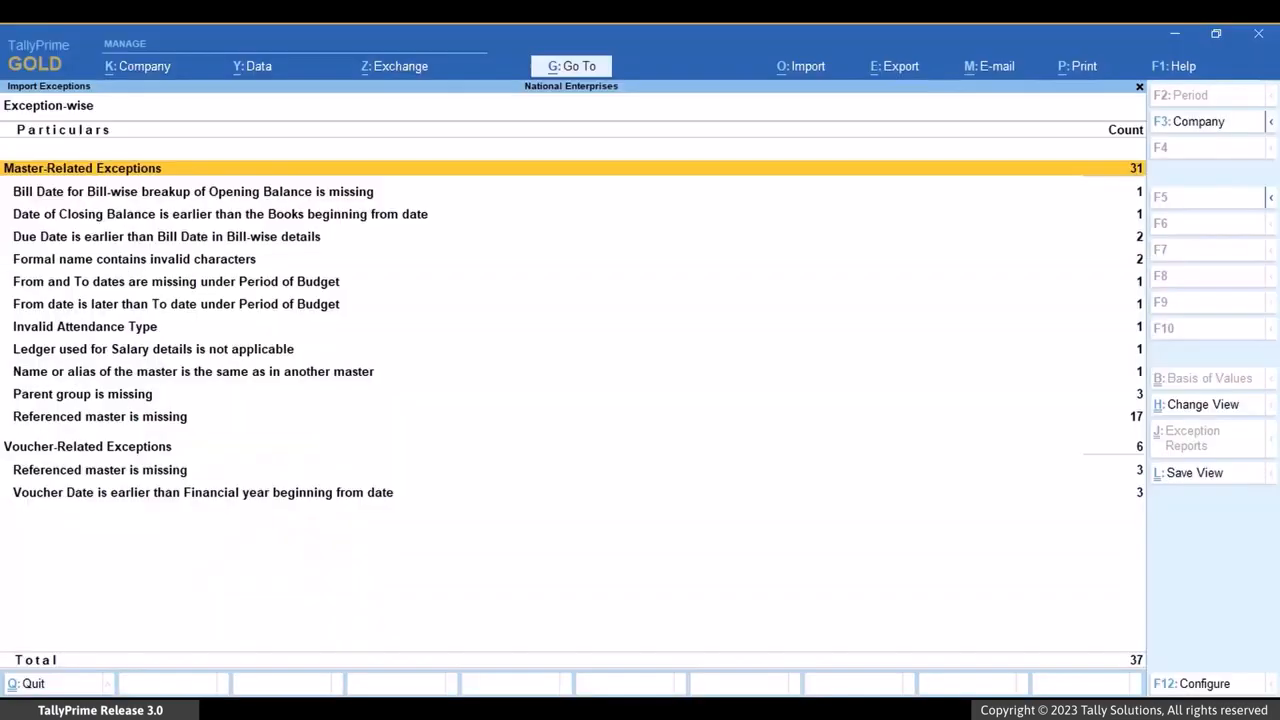
# Open the ledger listed under the exception "Date of Closing Balance is earlier than the Books beginning from date" for alteration
pyautogui.press('Down')
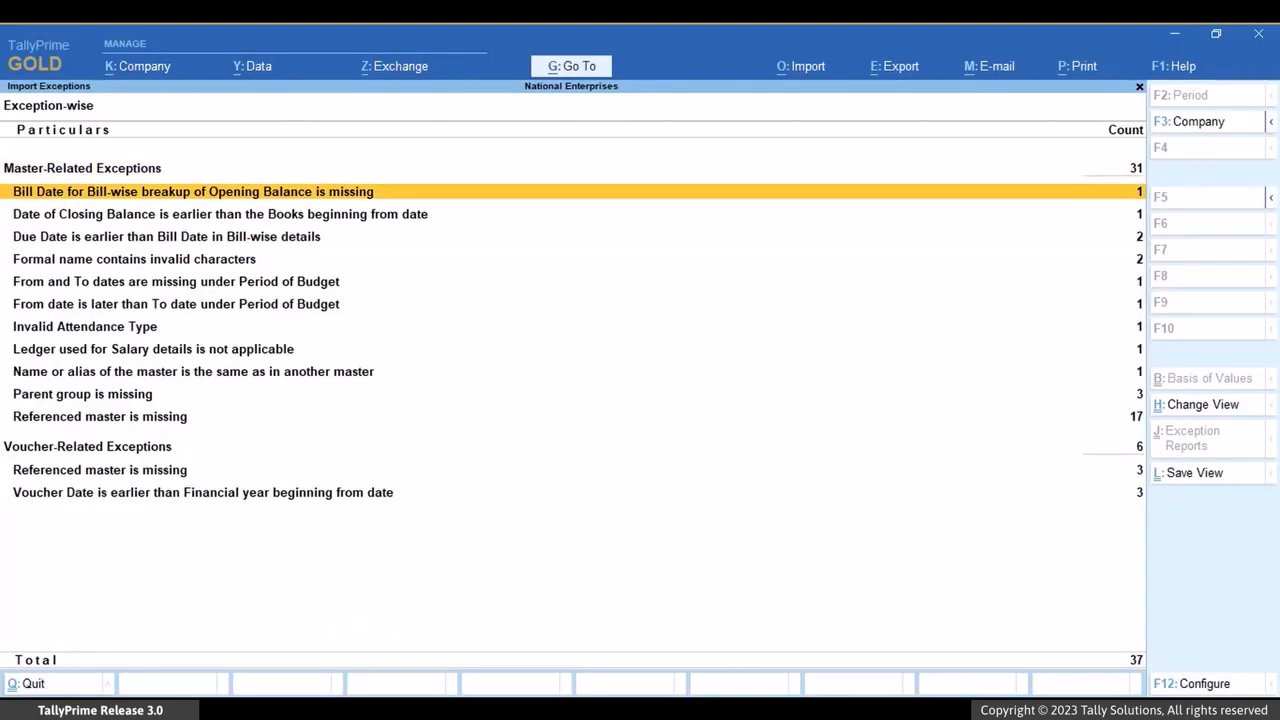
pyautogui.press('Down')
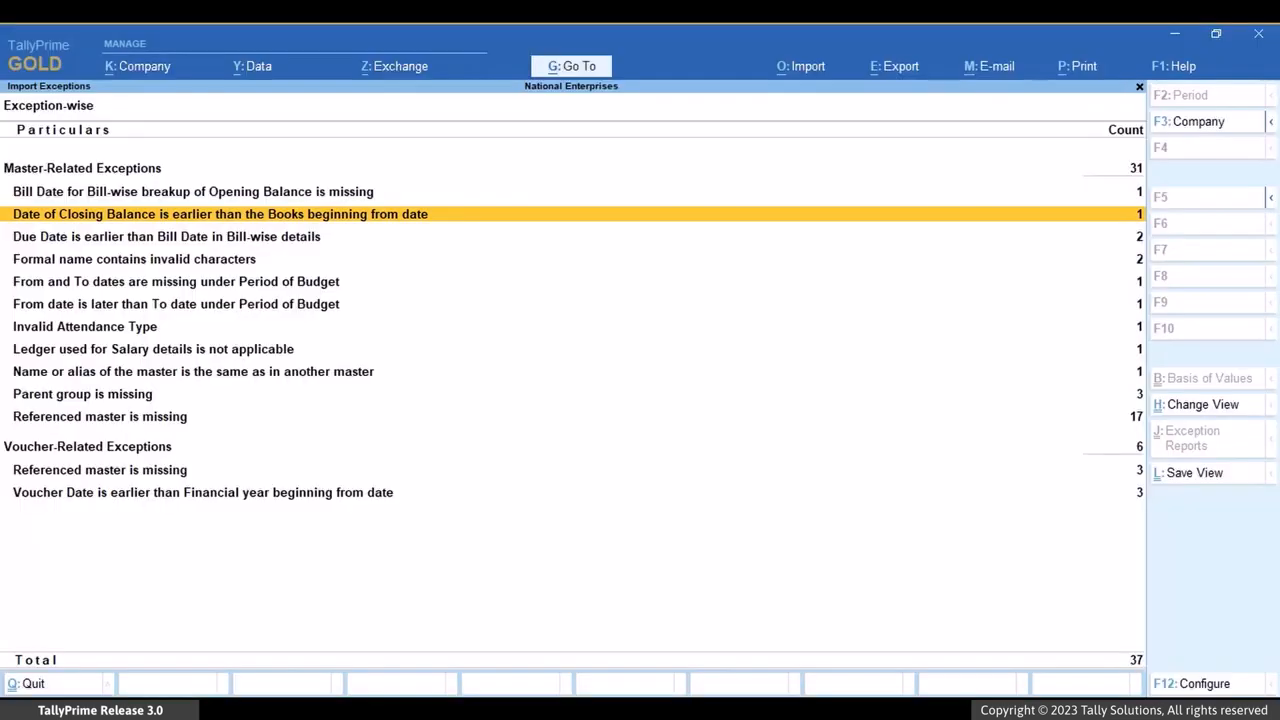
pyautogui.press('Return')
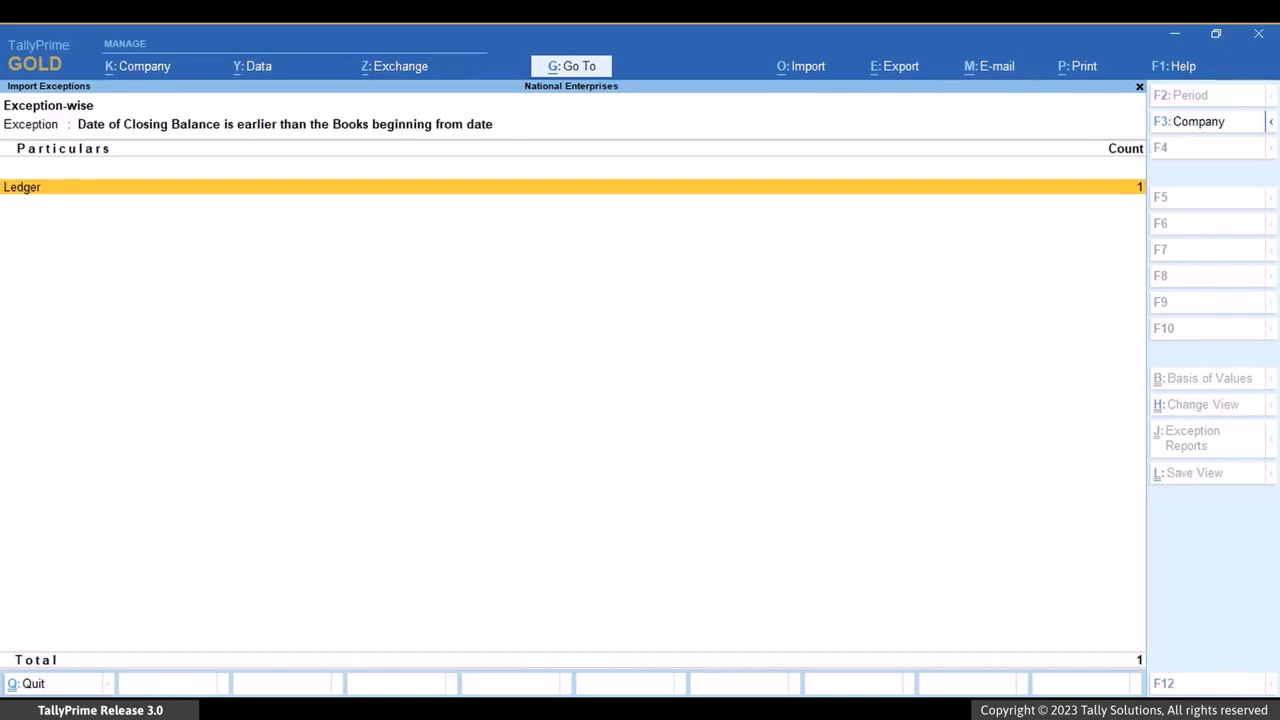
pyautogui.press('Return')
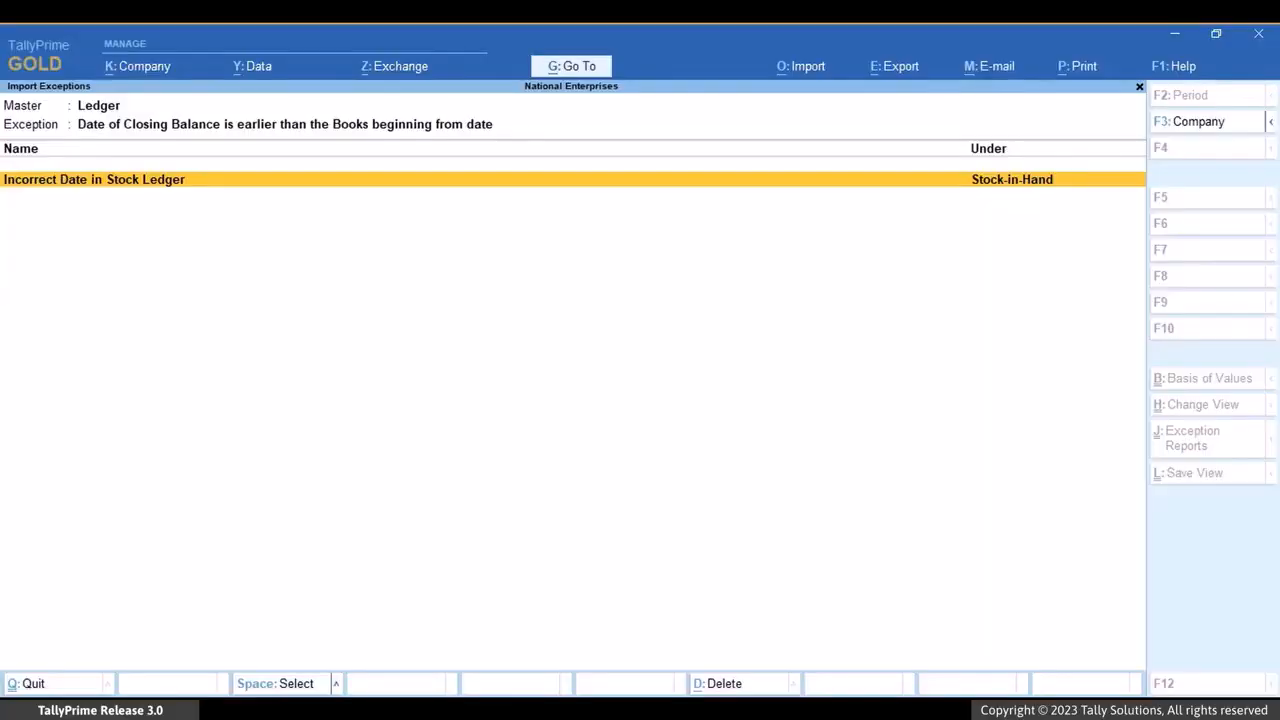
pyautogui.press('Return')
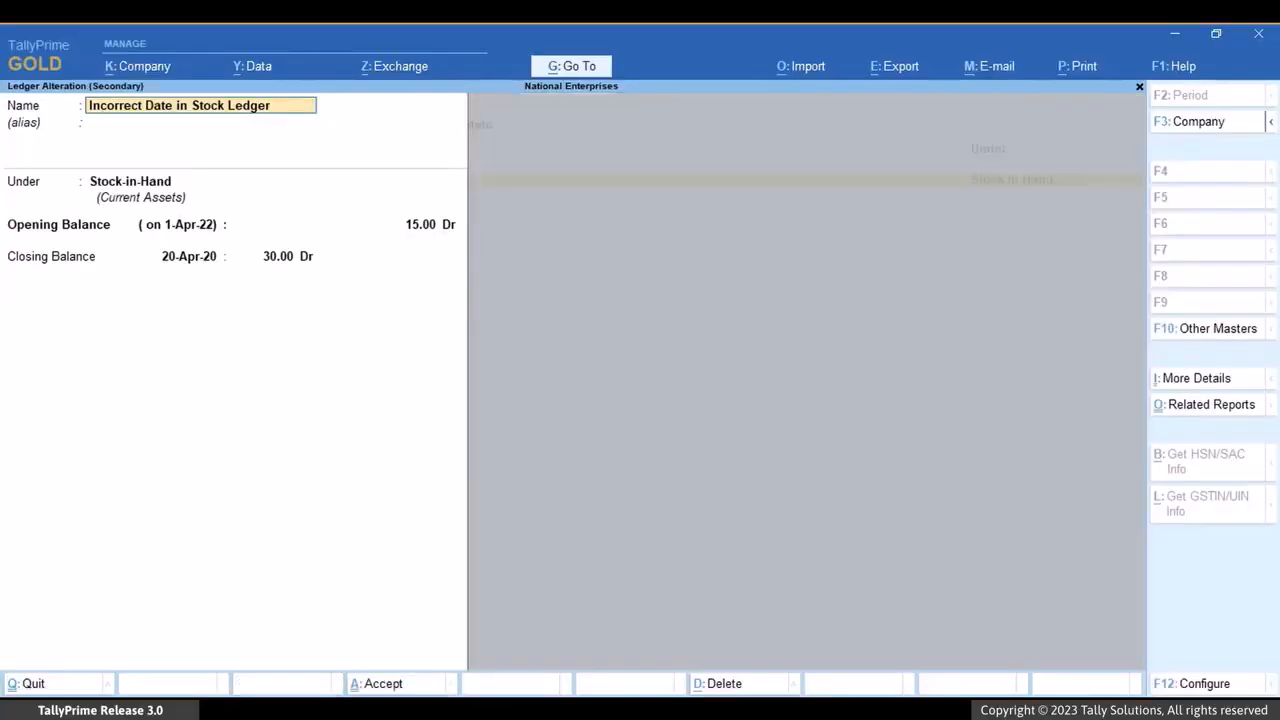
# Set the closing balance date of the ledger Incorrect Date in Stock Ledger to 1-Apr-22 and save the ledger
pyautogui.press('Return')
pyautogui.press('Return')
pyautogui.press('Return')
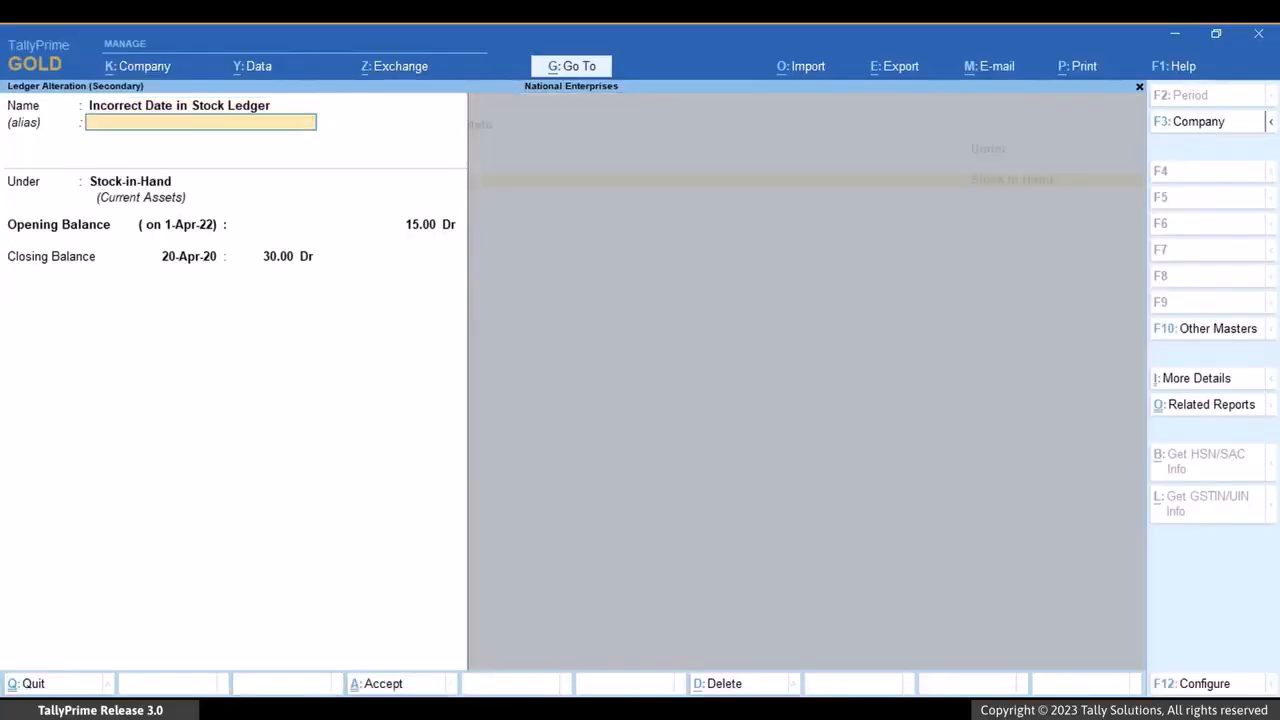
pyautogui.press('Return')
pyautogui.write('1-apr')
pyautogui.write('-22')
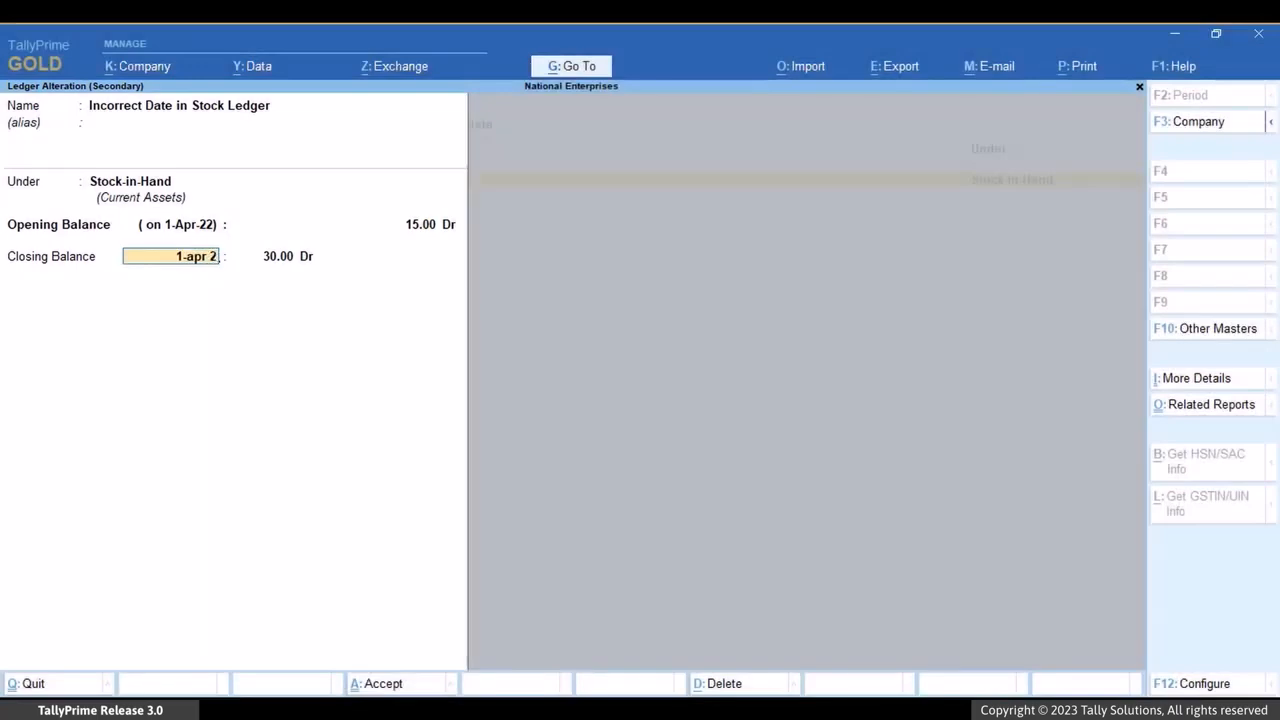
pyautogui.press('Return')
pyautogui.hotkey('ctrl', 'a')
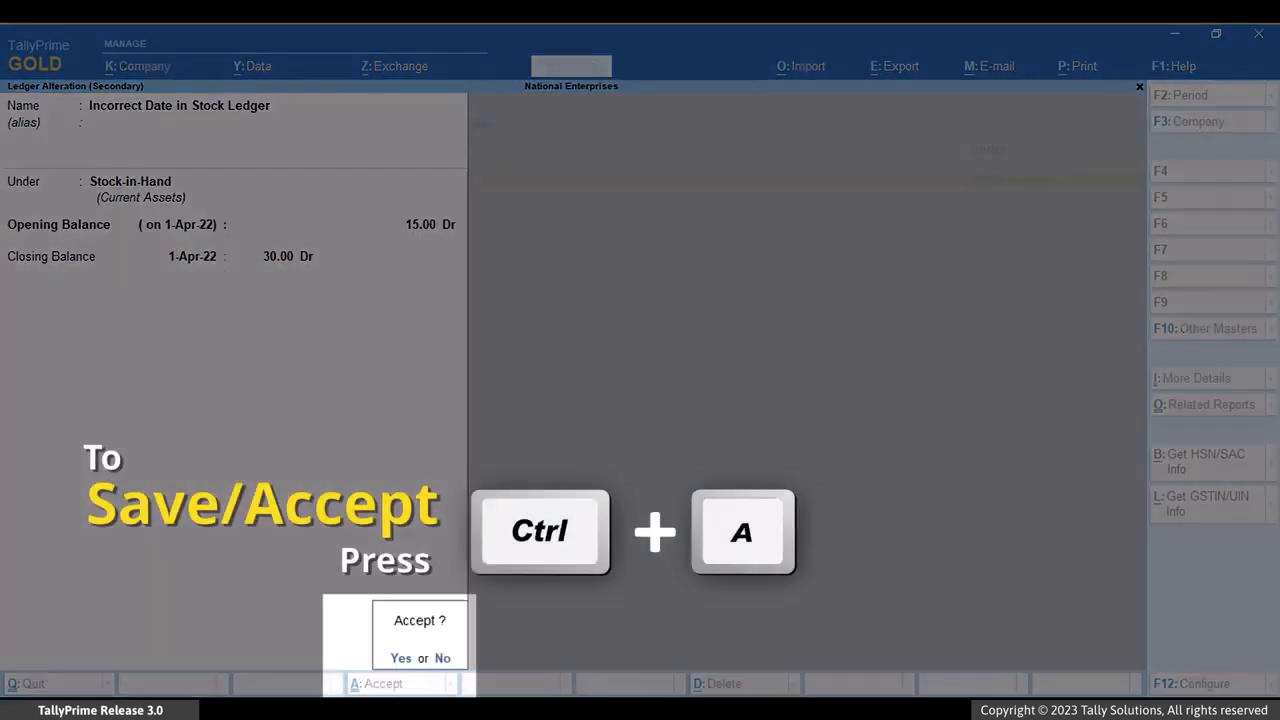
pyautogui.press('Return')
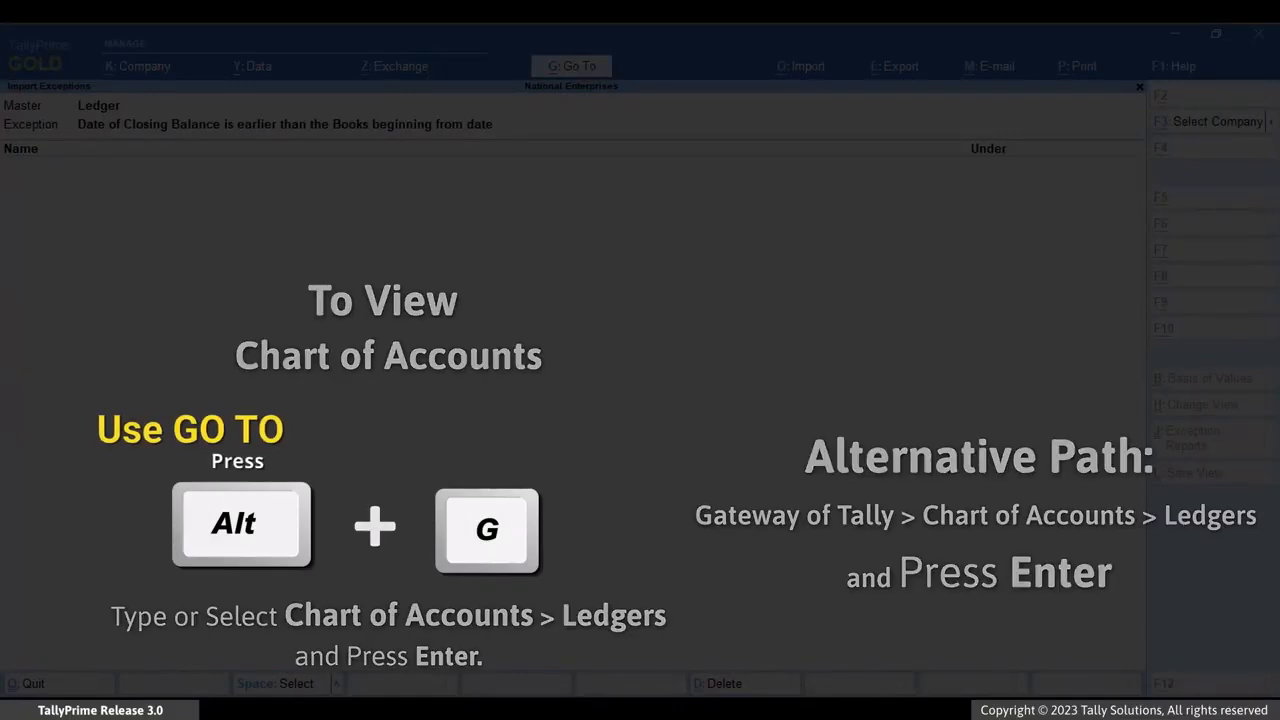
# Look up Incorrect Date in Stock Ledger in the Chart of Accounts list of ledgers, and return to the exception-wise import report
pyautogui.hotkey('alt', 'g')
pyautogui.write('Cha')
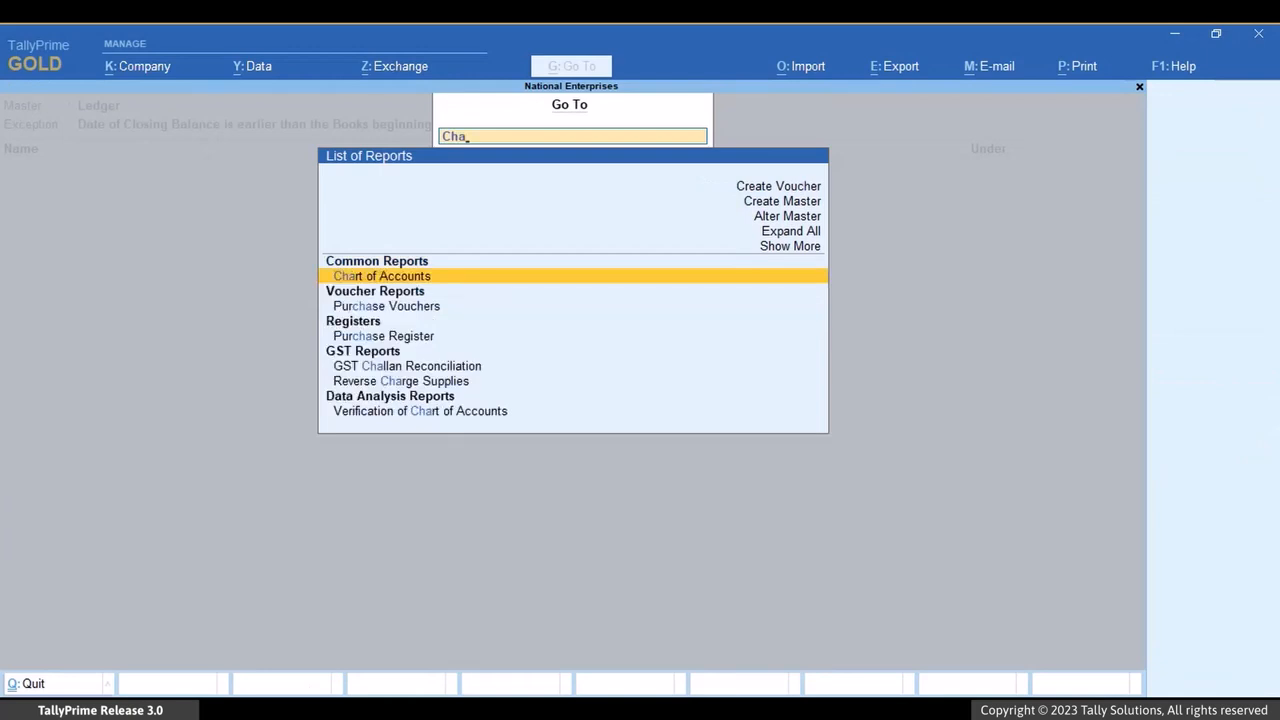
pyautogui.press('Return')
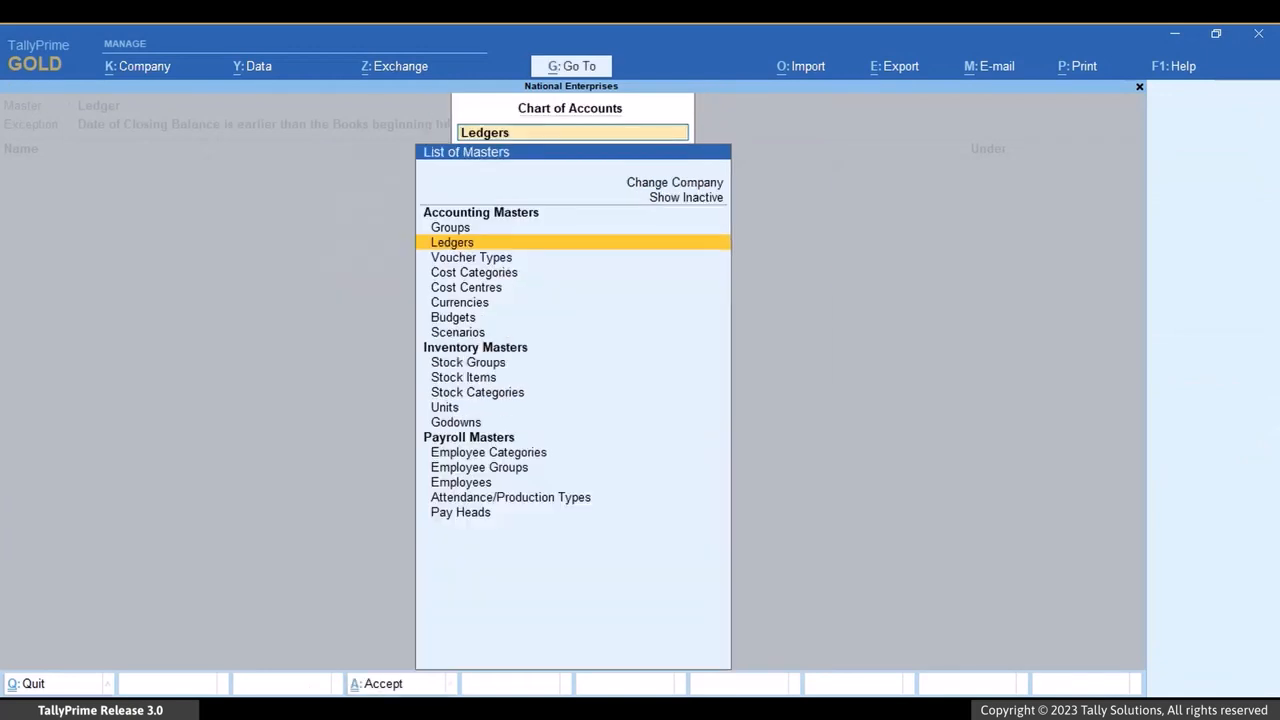
pyautogui.press('Return')
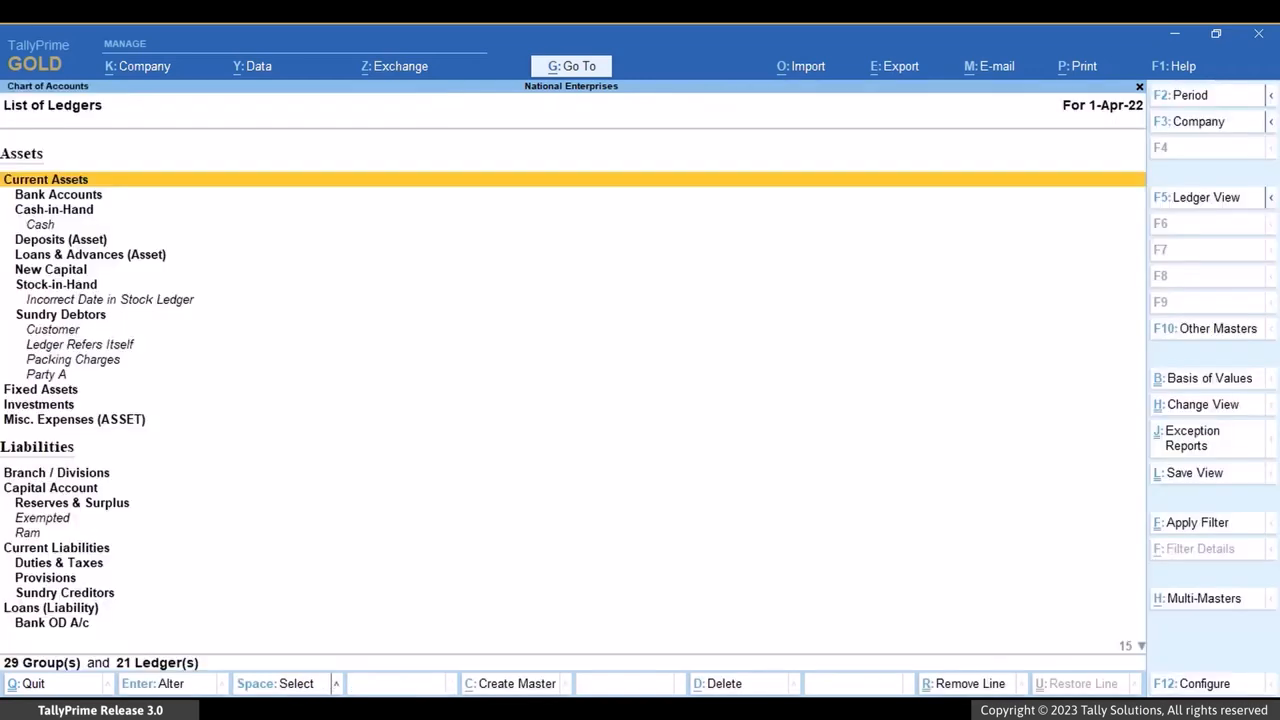
pyautogui.press('Down')
pyautogui.press('Down')
pyautogui.press('Down')
pyautogui.press('Down')
pyautogui.press('Down')
pyautogui.press('Down')
pyautogui.press('Down')
pyautogui.press('Down')
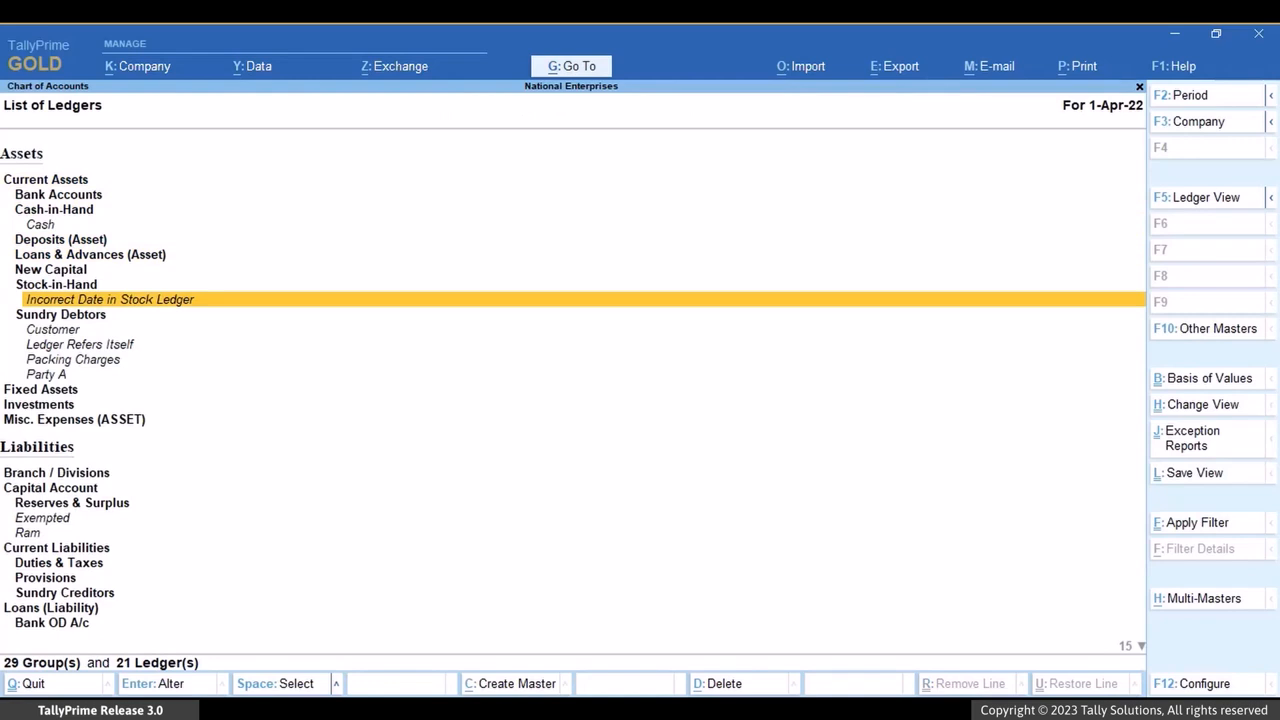
pyautogui.press('Escape')
pyautogui.press('Escape')
pyautogui.press('Escape')
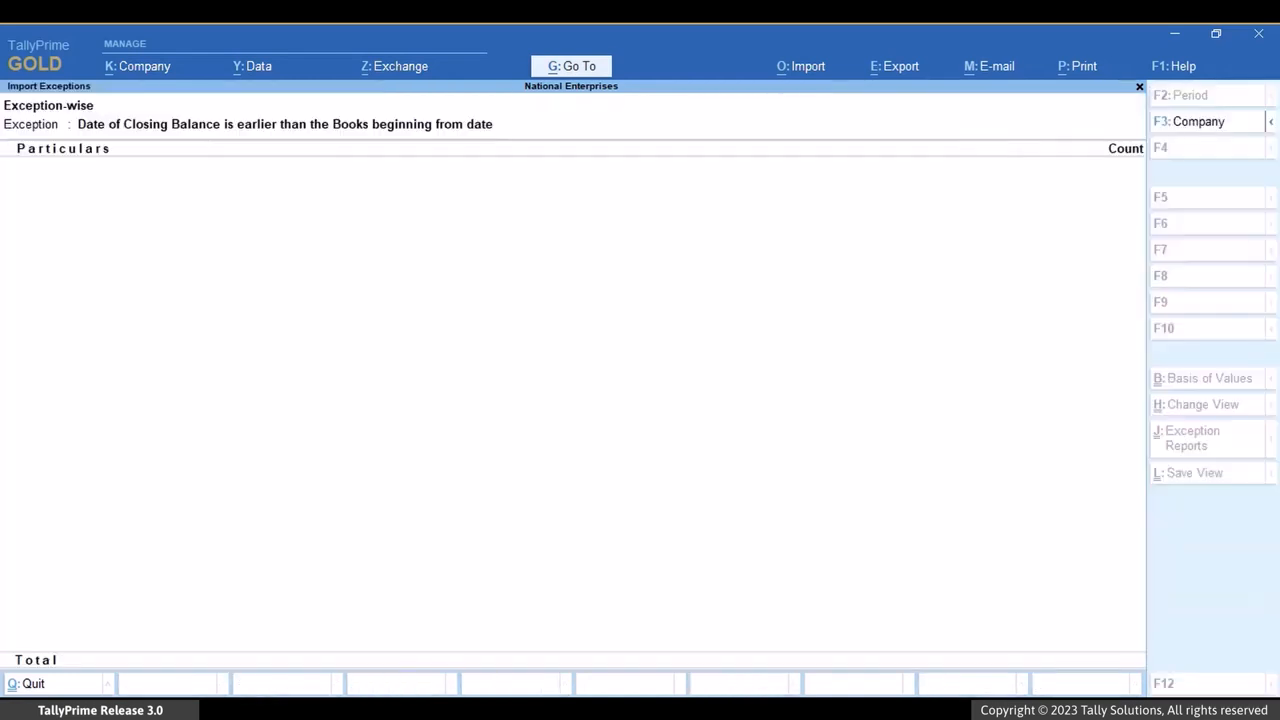
pyautogui.press('Escape')
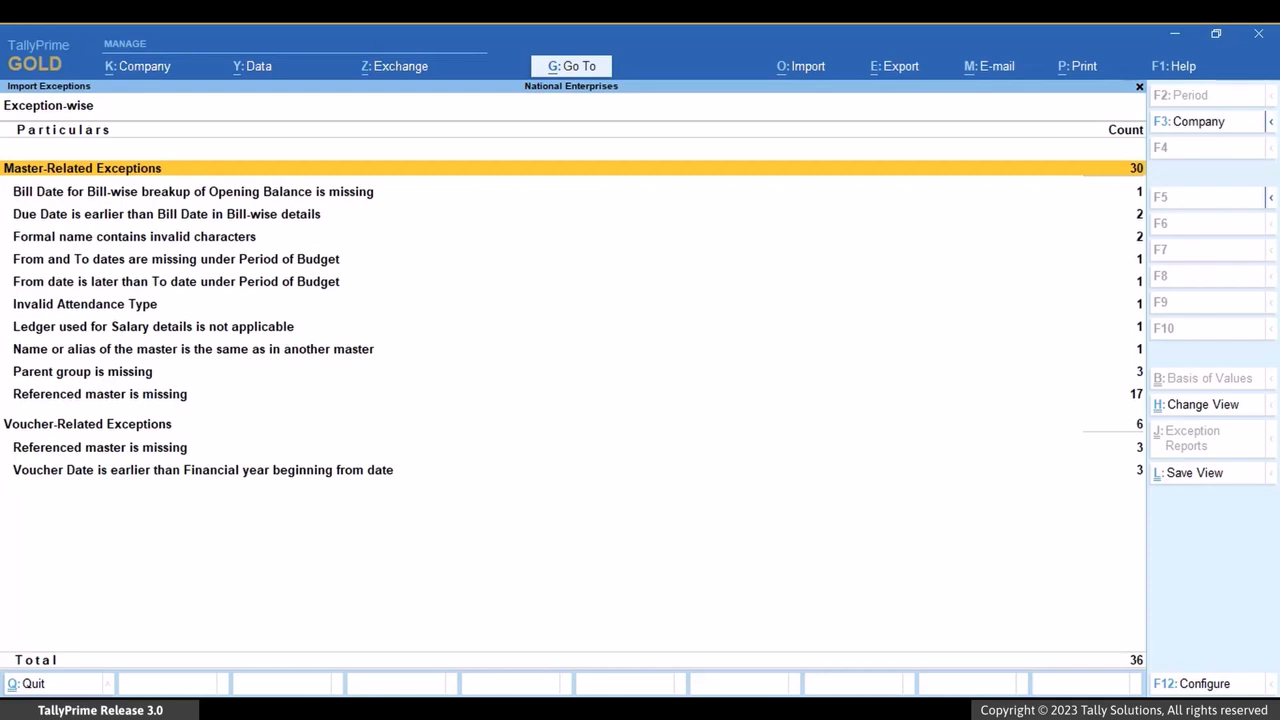
# Open the exception "Referenced master is missing" under Master-Related Exceptions
pyautogui.press('Down')
pyautogui.press('Down')
pyautogui.press('Down')
pyautogui.press('Down')
pyautogui.press('Down')
pyautogui.press('Down')
pyautogui.press('Down')
pyautogui.press('Down')
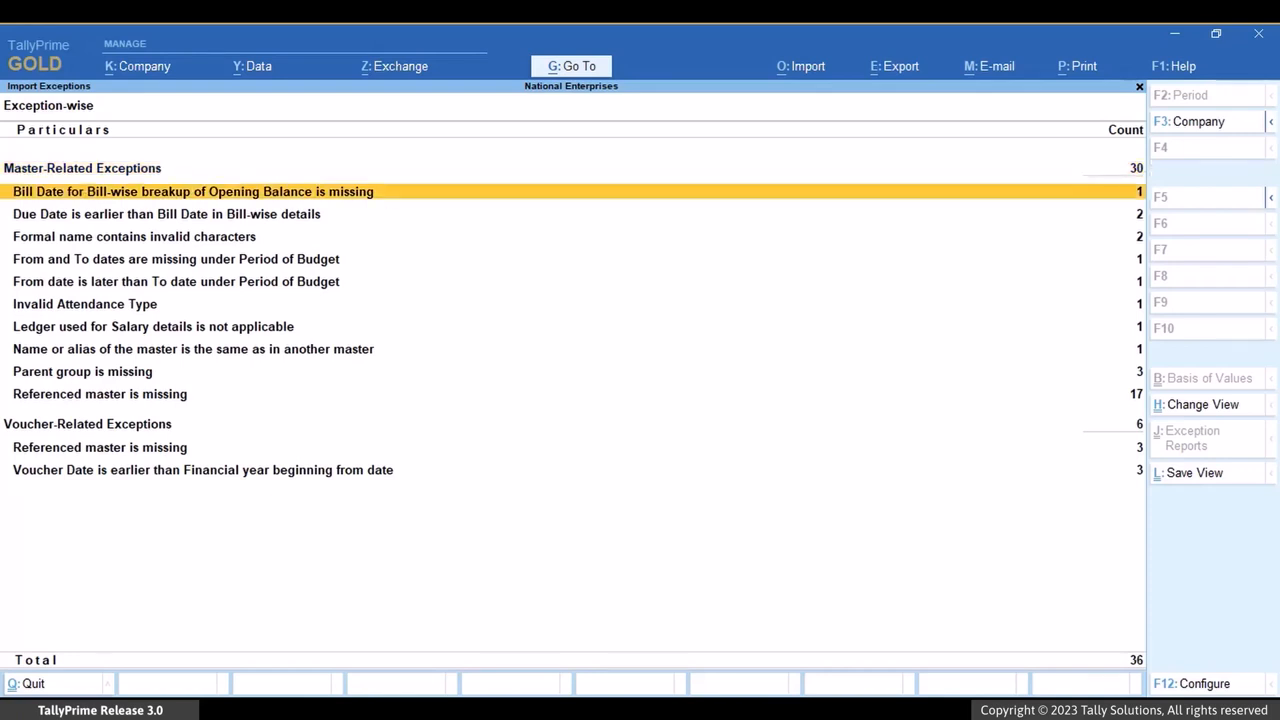
pyautogui.press('Down')
pyautogui.press('Down')
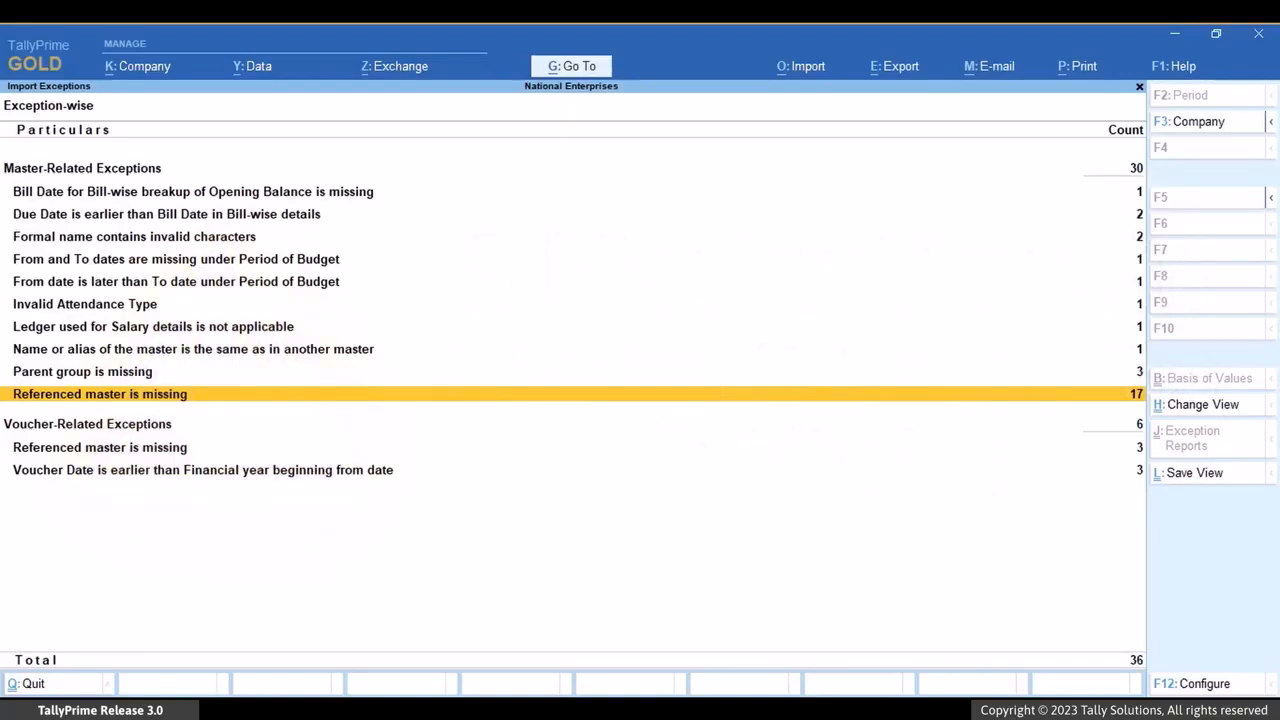
pyautogui.press('Return')
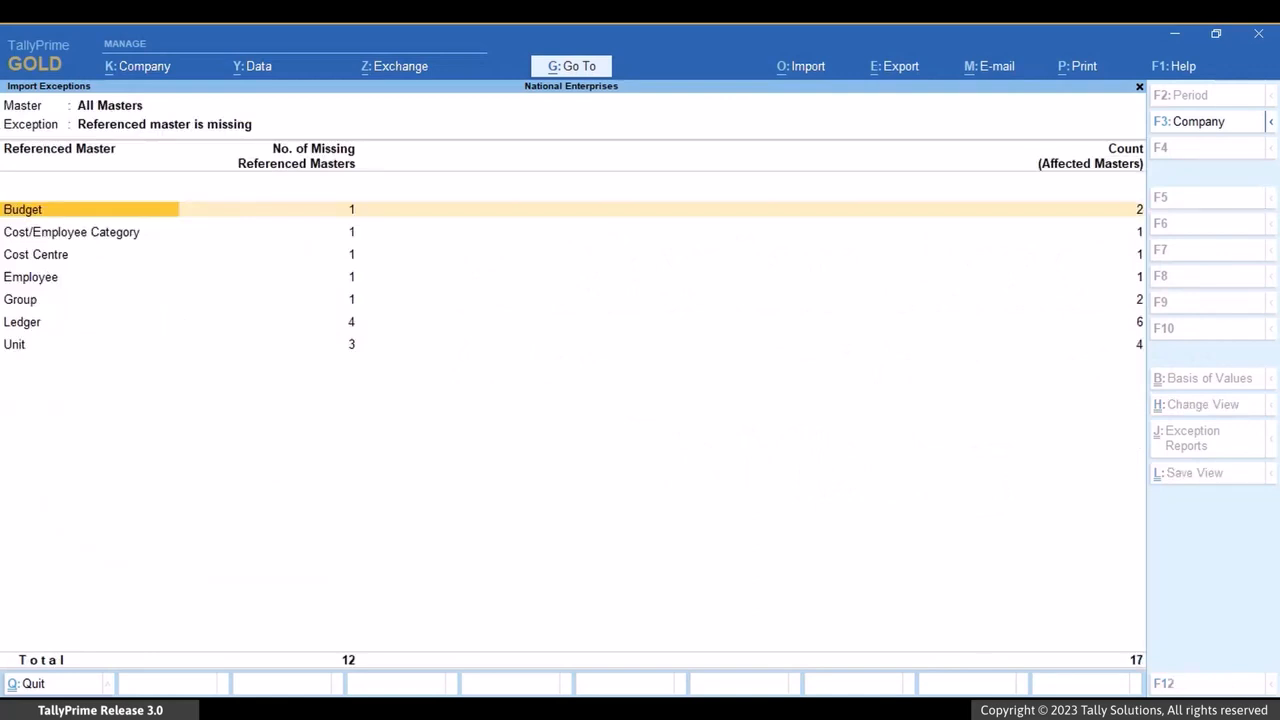
# View the names of the missing referenced masters of type Unit, and return to the referenced master summary
pyautogui.press('Down')
pyautogui.press('Down')
pyautogui.press('Down')
pyautogui.press('Down')
pyautogui.press('Down')
pyautogui.press('Down')
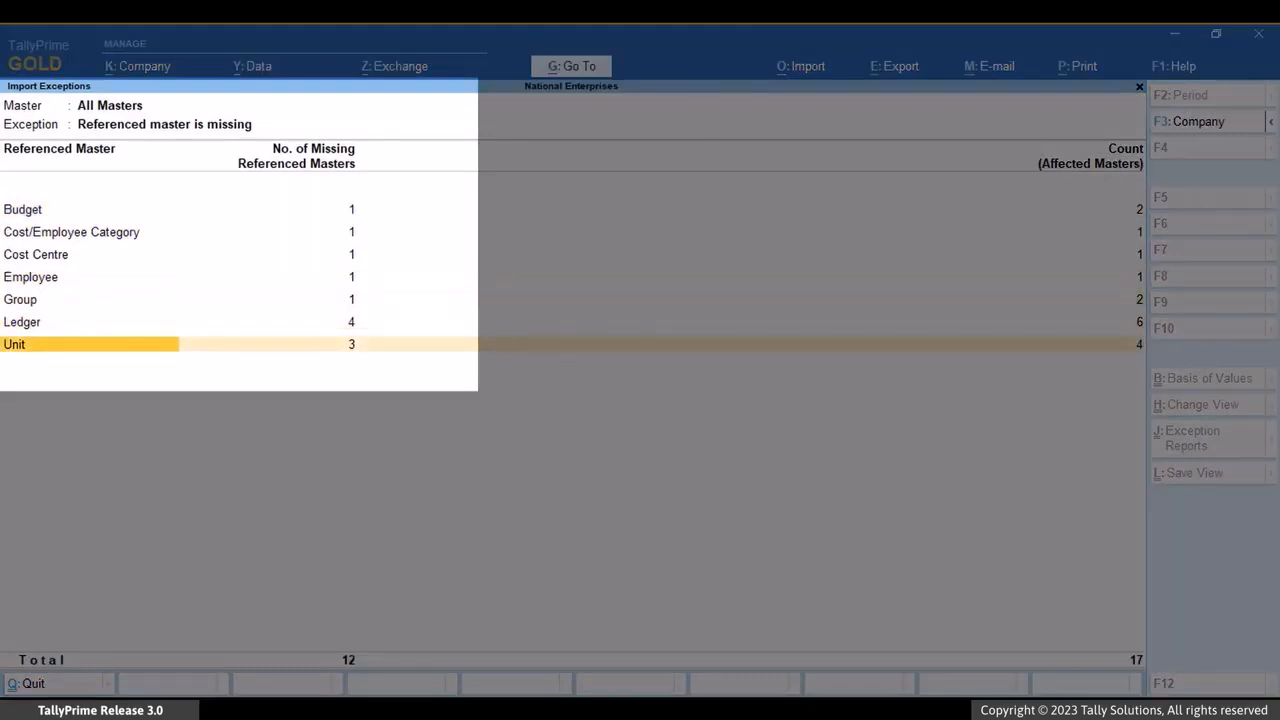
pyautogui.press('Return')
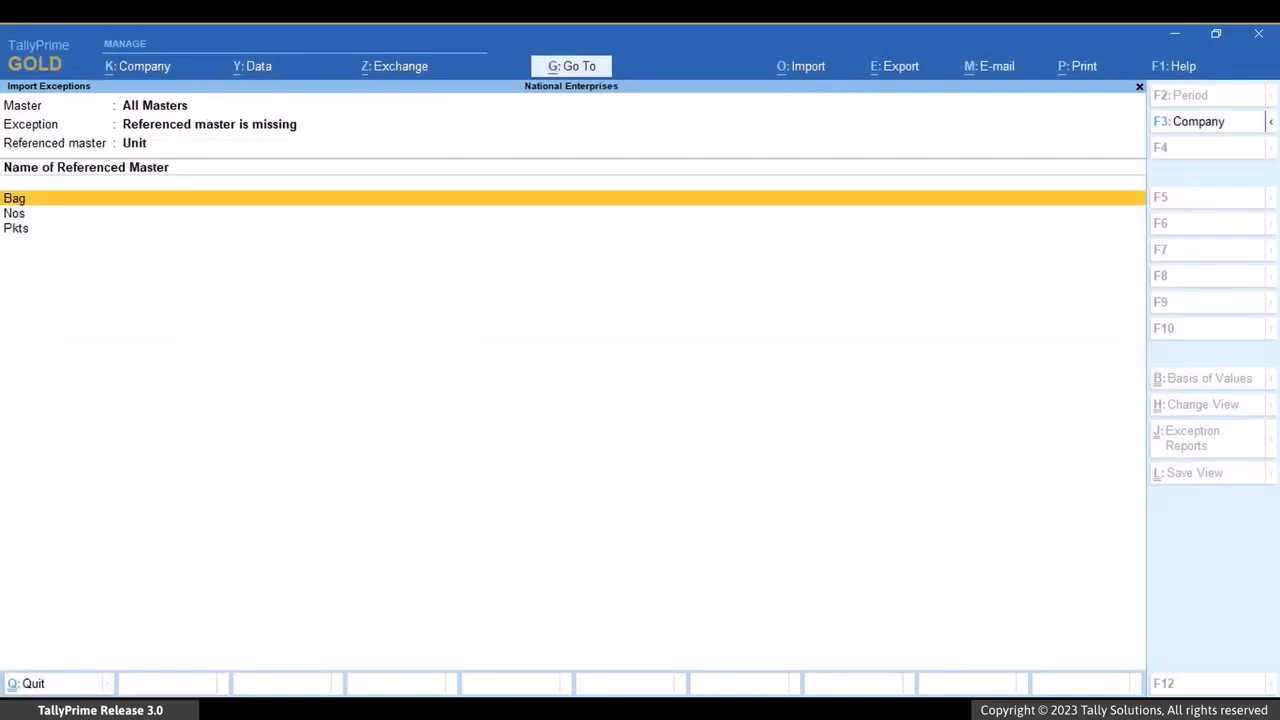
pyautogui.press('Escape')
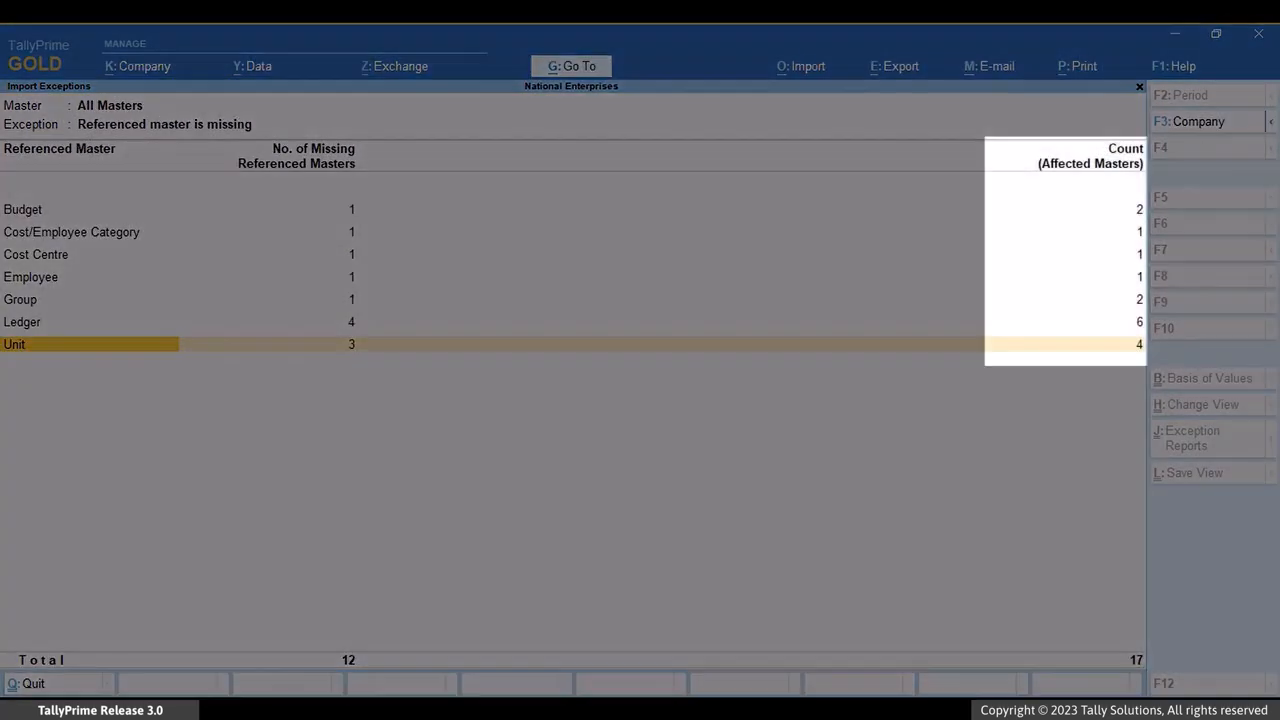
# View the affected masters and remarks for the missing Unit masters, and return to the summary
pyautogui.press('Right')
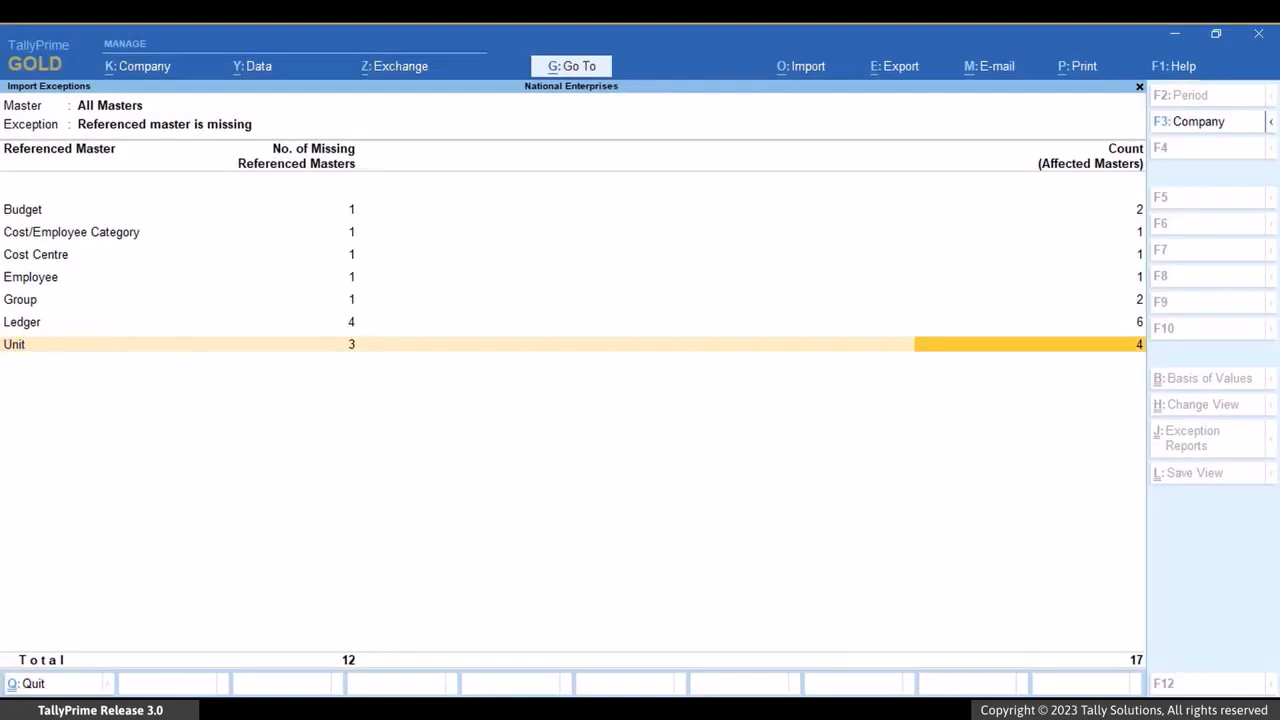
pyautogui.press('Return')
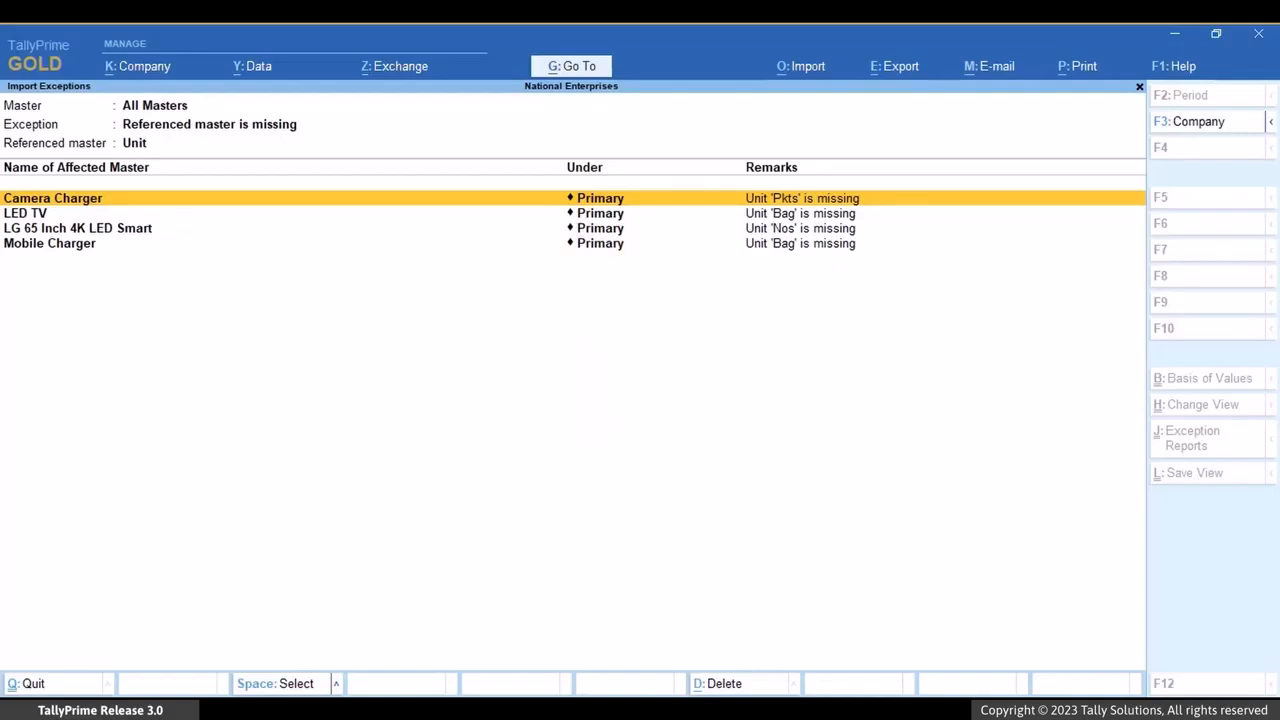
pyautogui.press('Escape')
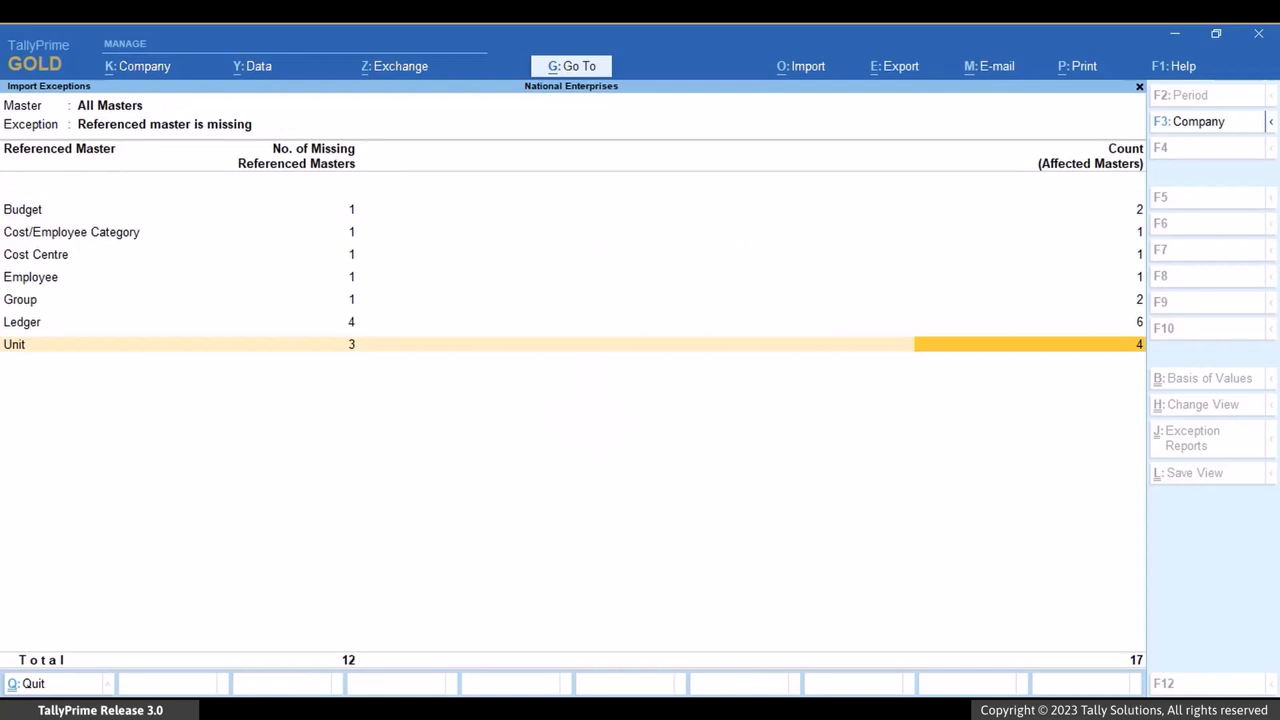
# Open unit creation for Nos from the list of missing referenced units
pyautogui.press('Left')
pyautogui.press('Left')
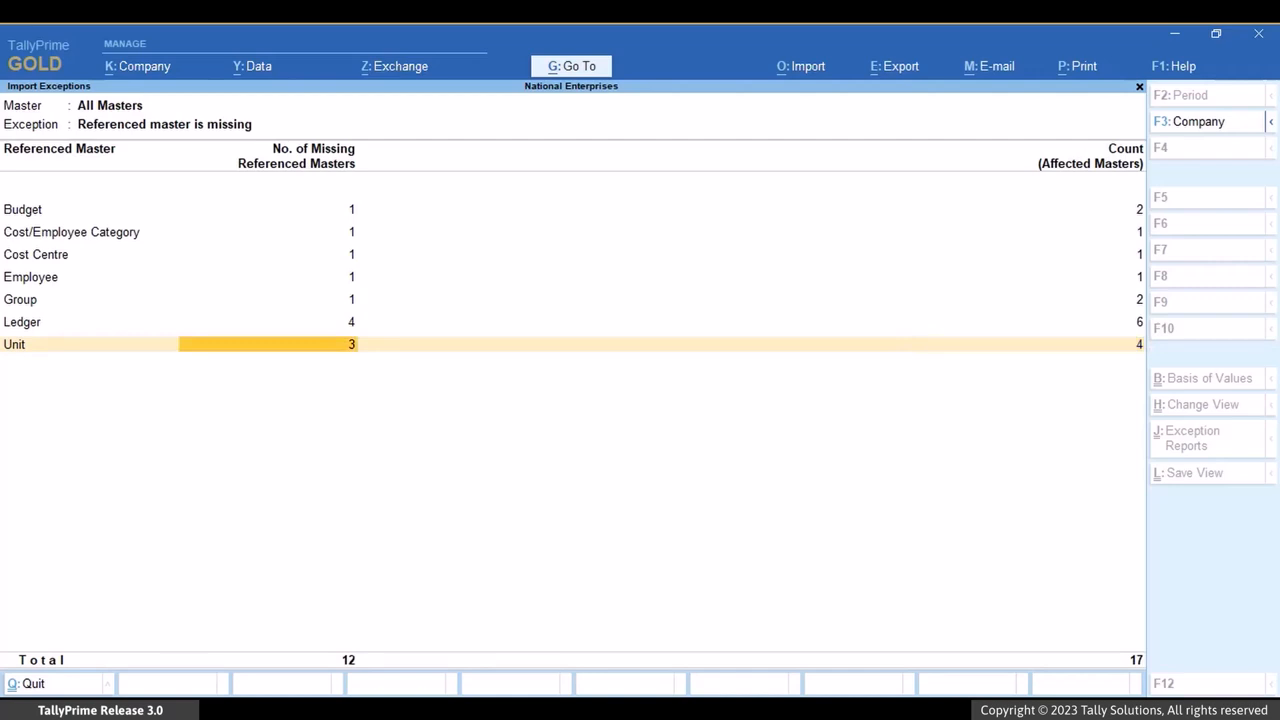
pyautogui.press('Return')
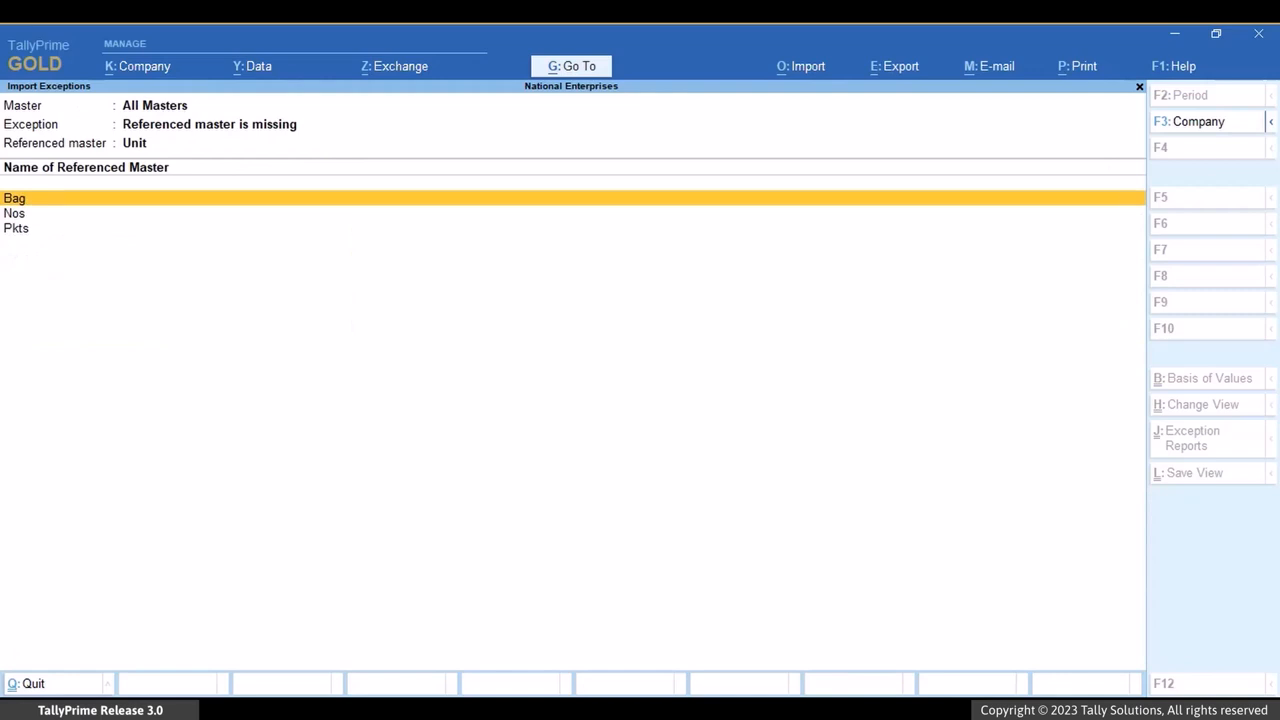
pyautogui.press('Down')
pyautogui.press('Return')
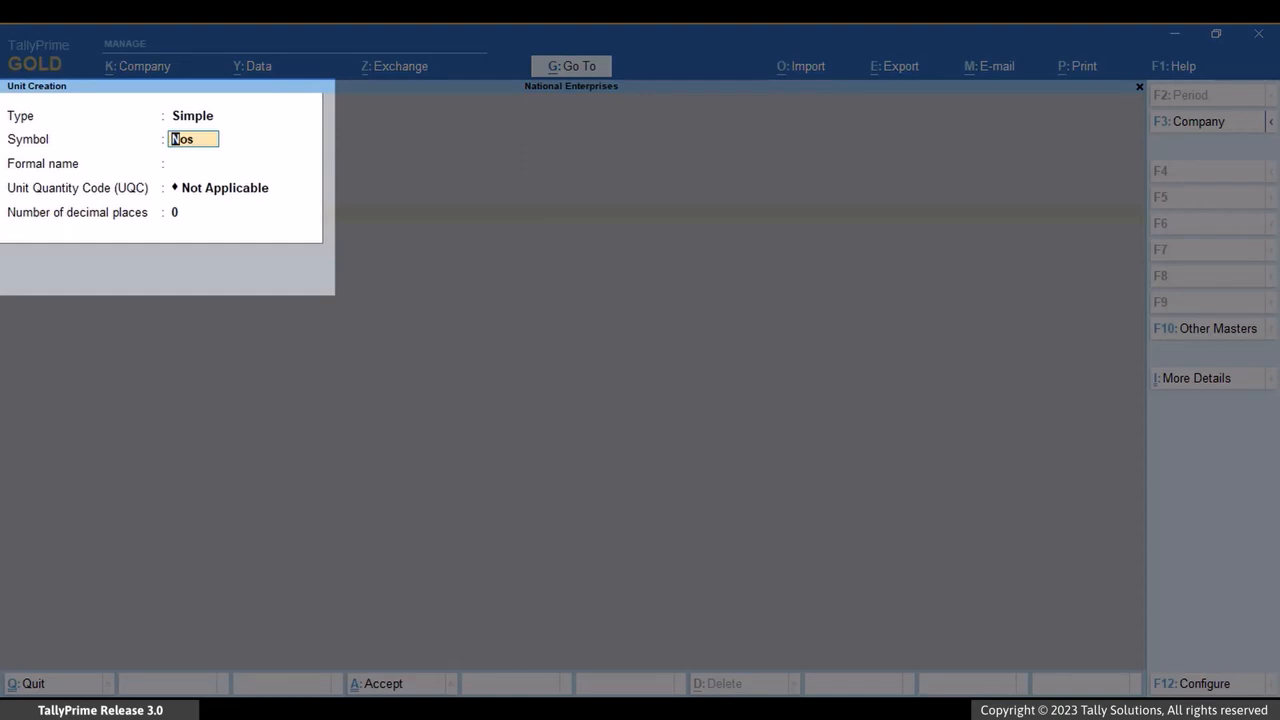
# Create the unit Nos with formal name Numbers and Unit Quantity Code NOS-NUMBERS
pyautogui.press('Return')
pyautogui.write('Numbers')
pyautogui.press('Return')
pyautogui.press('Down')
pyautogui.press('Down')
pyautogui.press('Down')
pyautogui.press('Down')
pyautogui.press('Down')
pyautogui.press('Down')
pyautogui.press('Down')
pyautogui.press('Down')
pyautogui.press('Down')
pyautogui.press('Down')
pyautogui.press('Down')
pyautogui.press('Down')
pyautogui.press('Down')
pyautogui.press('Down')
pyautogui.press('Down')
pyautogui.press('Down')
pyautogui.press('Down')
pyautogui.press('Down')
pyautogui.press('Down')
pyautogui.press('Down')
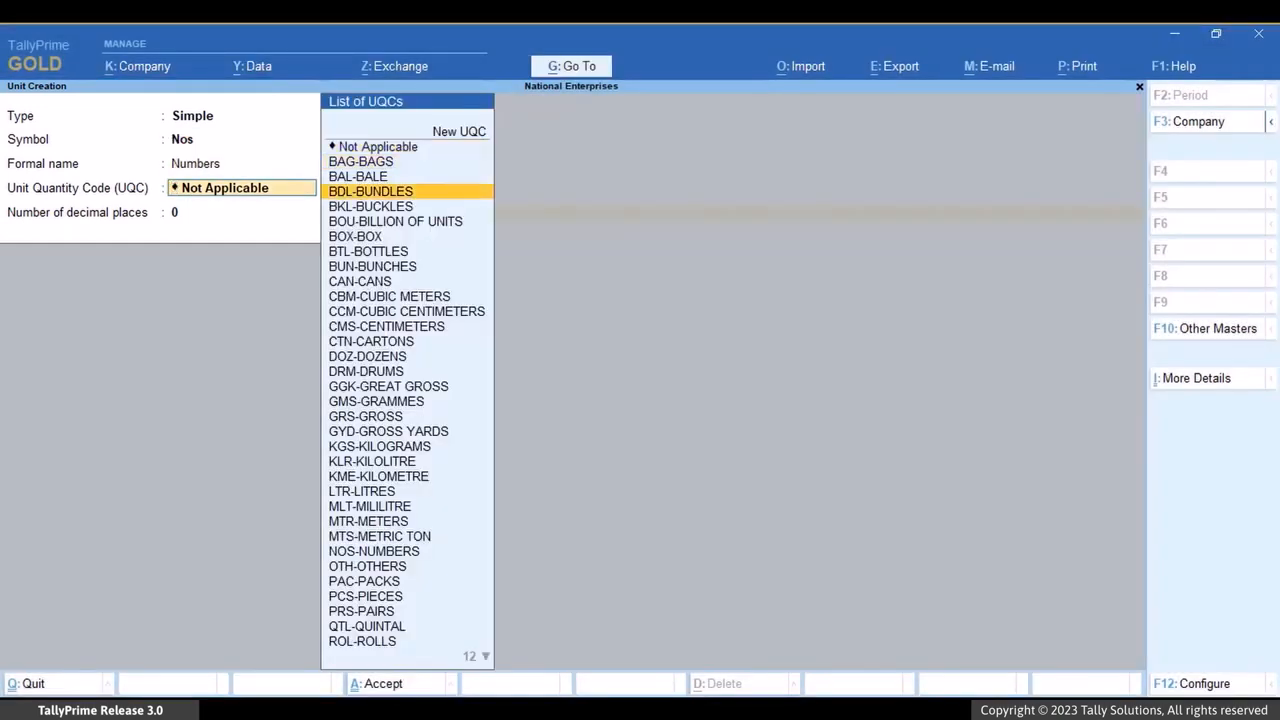
pyautogui.press('Return')
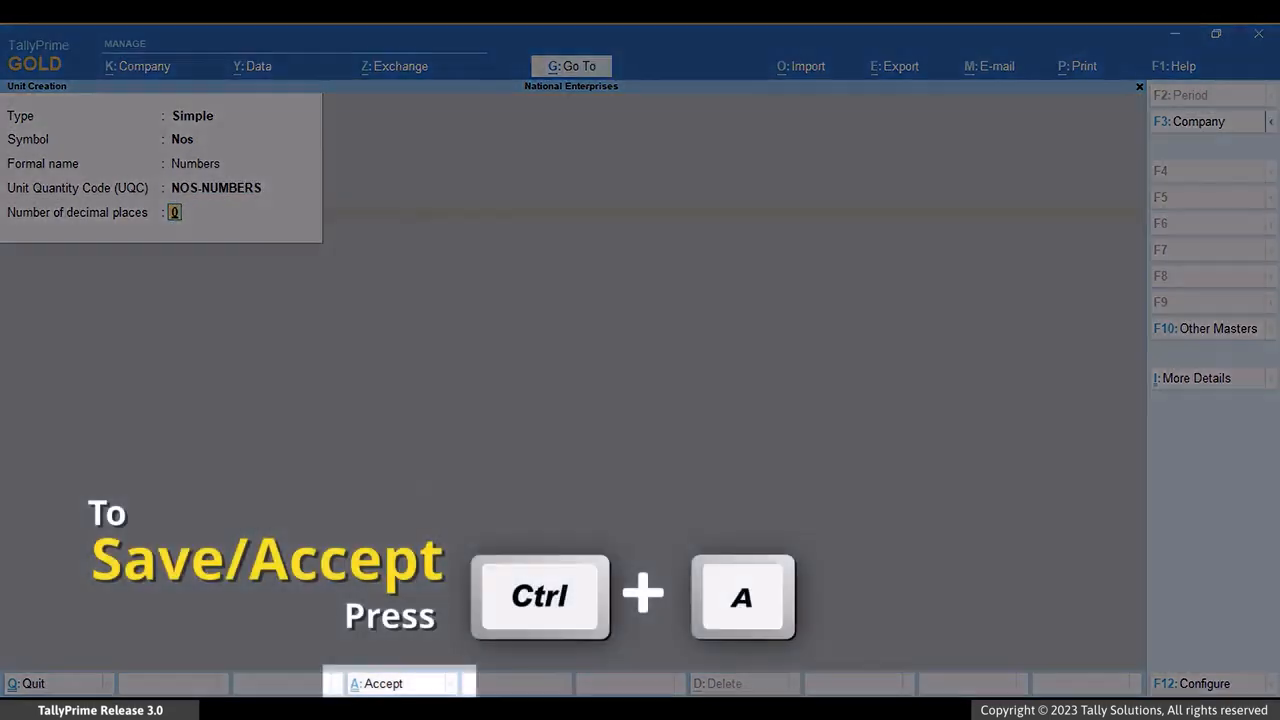
pyautogui.hotkey('ctrl', 'a')
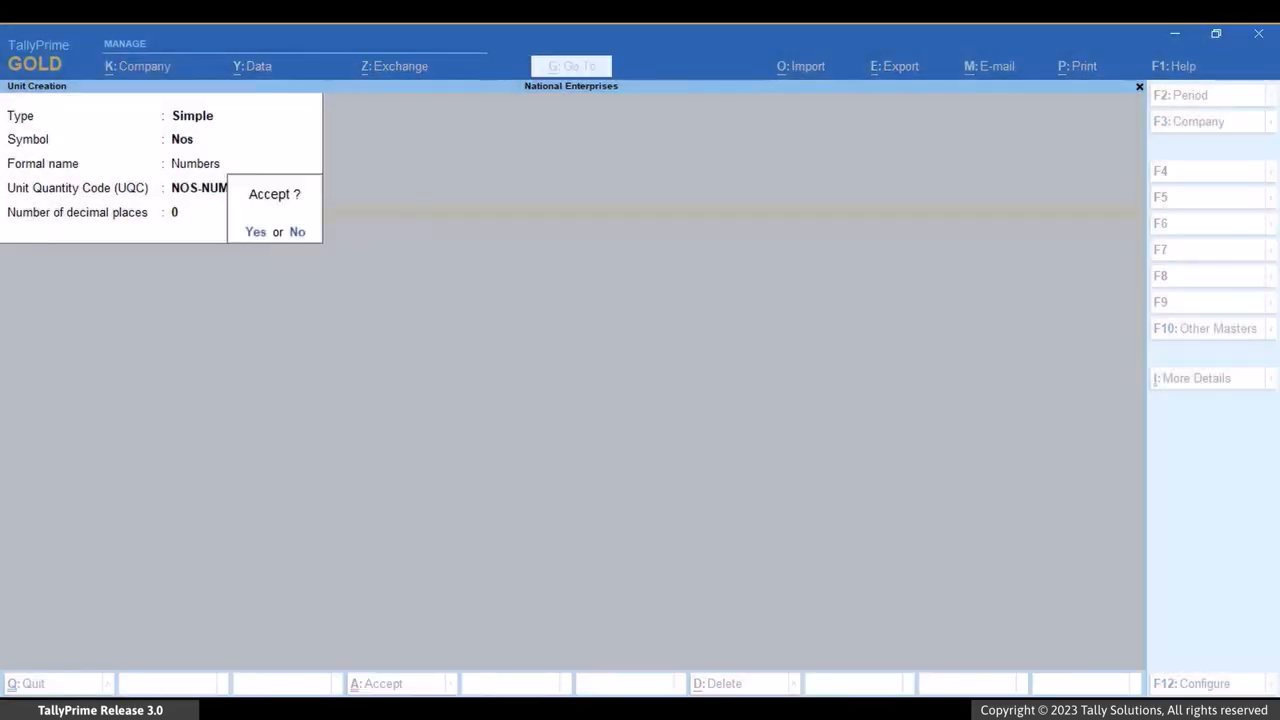
pyautogui.press('Return')
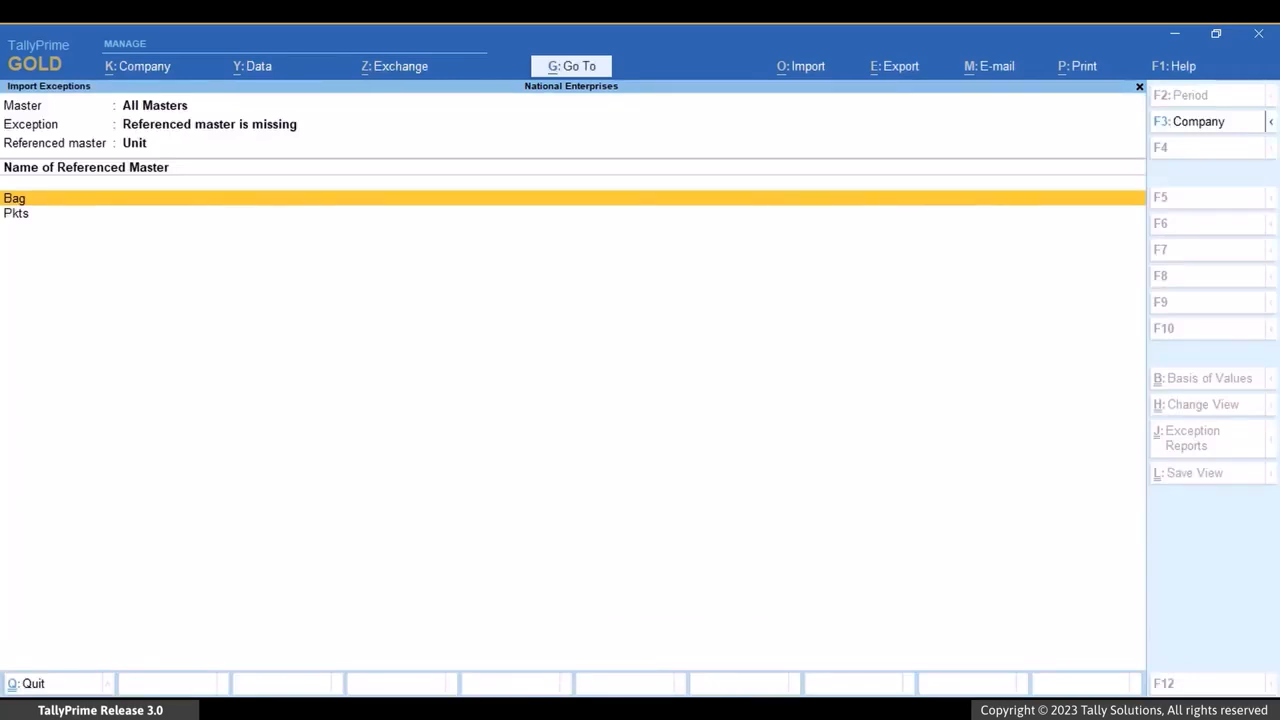
# Return to the exception-wise report and open the currencies listed under "Formal name contains invalid characters"
pyautogui.press('Escape')
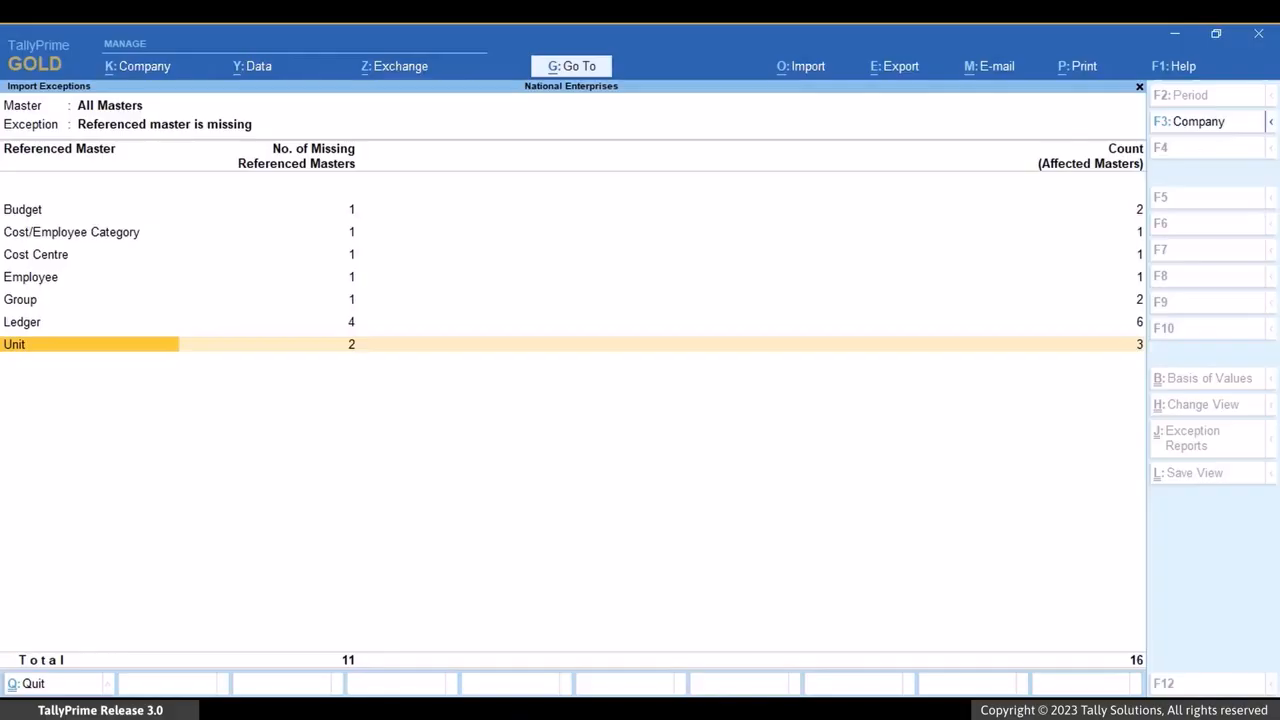
pyautogui.press('Escape')
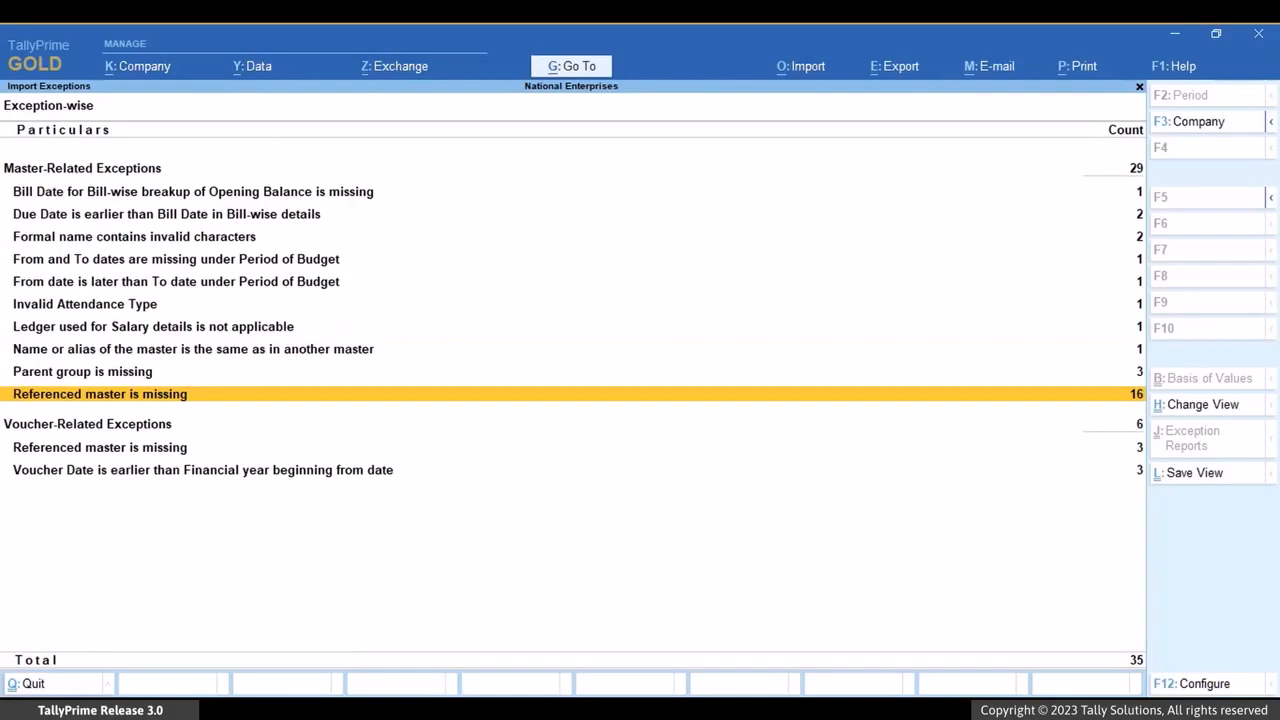
pyautogui.press('Up')
pyautogui.press('Up')
pyautogui.press('Up')
pyautogui.press('Up')
pyautogui.press('Up')
pyautogui.press('Up')
pyautogui.press('Up')
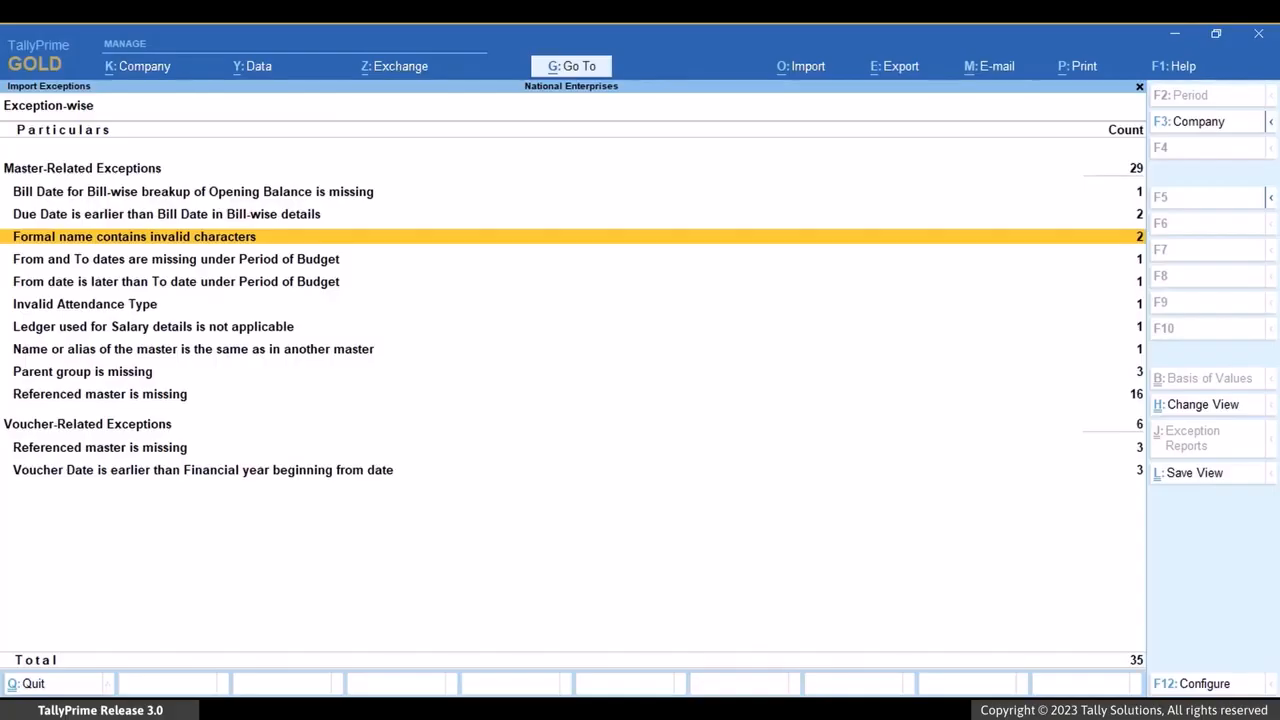
pyautogui.press('Return')
pyautogui.press('Return')
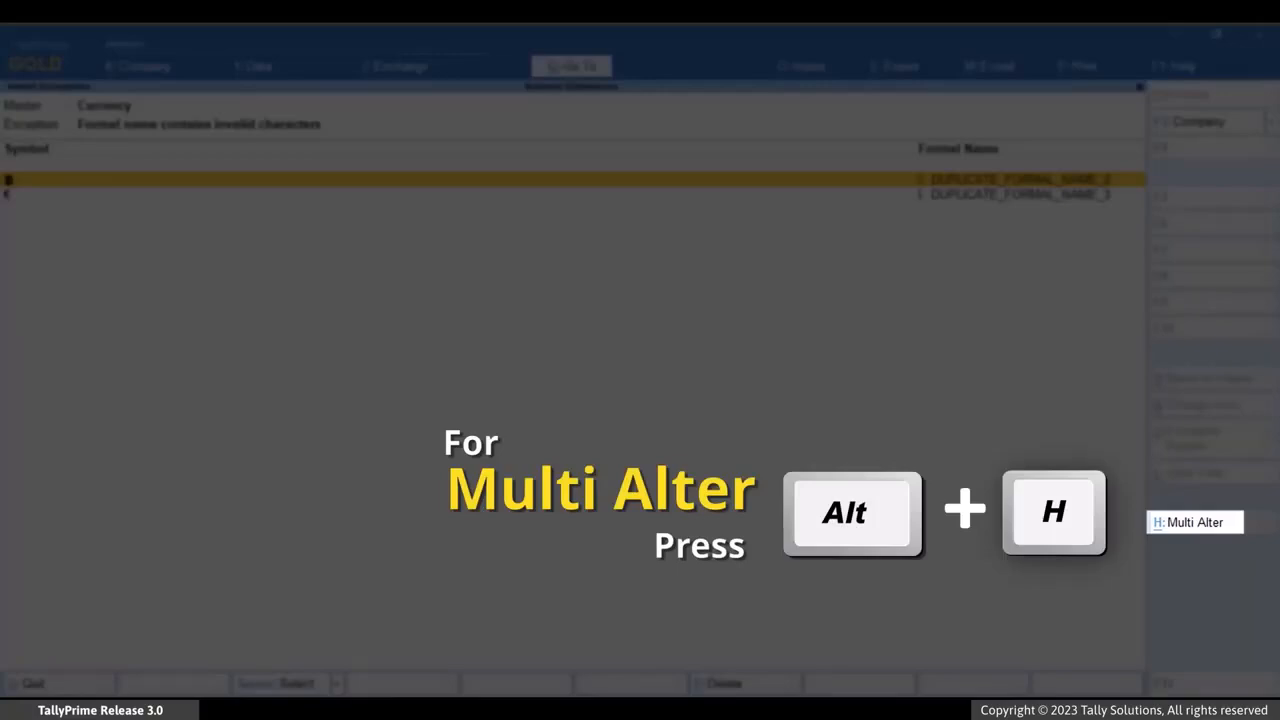
# Use Multi Alter to set the formal names of currencies ฿ and € to Bitcoin and Euro, save, and return to the exception-wise report
pyautogui.hotkey('alt', 'h')
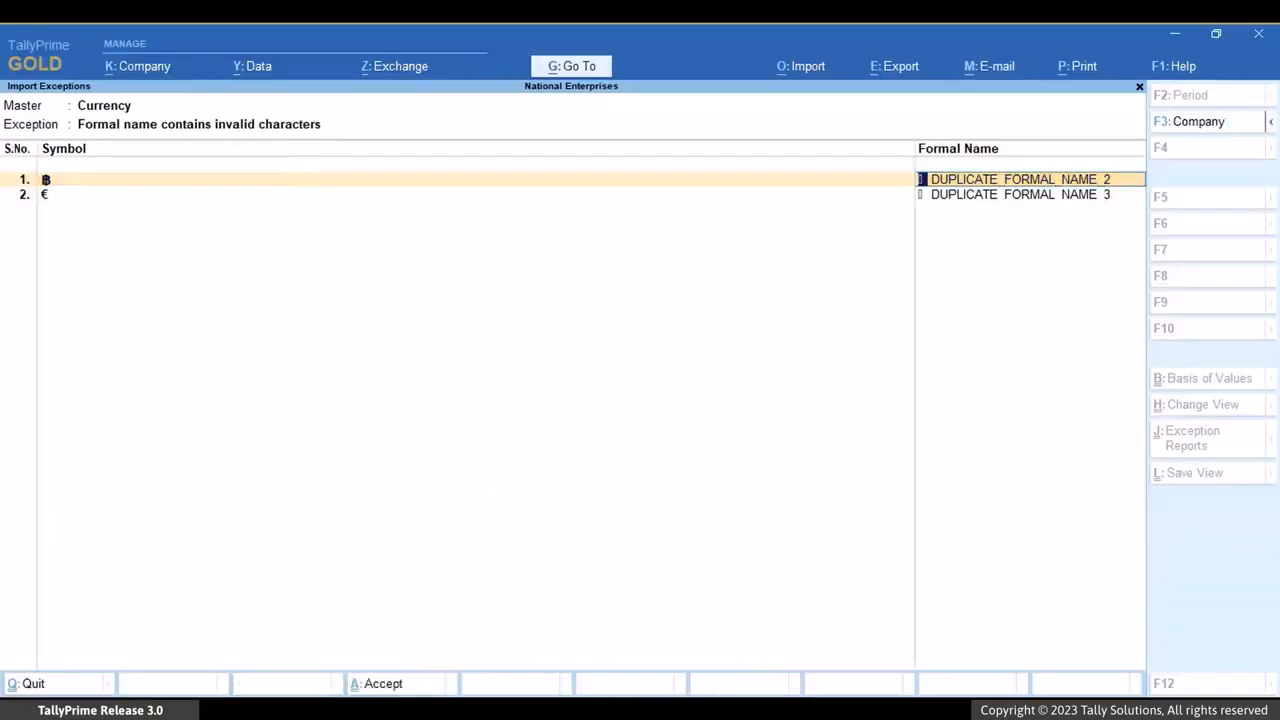
pyautogui.write('Bitcoin')
pyautogui.press('Return')
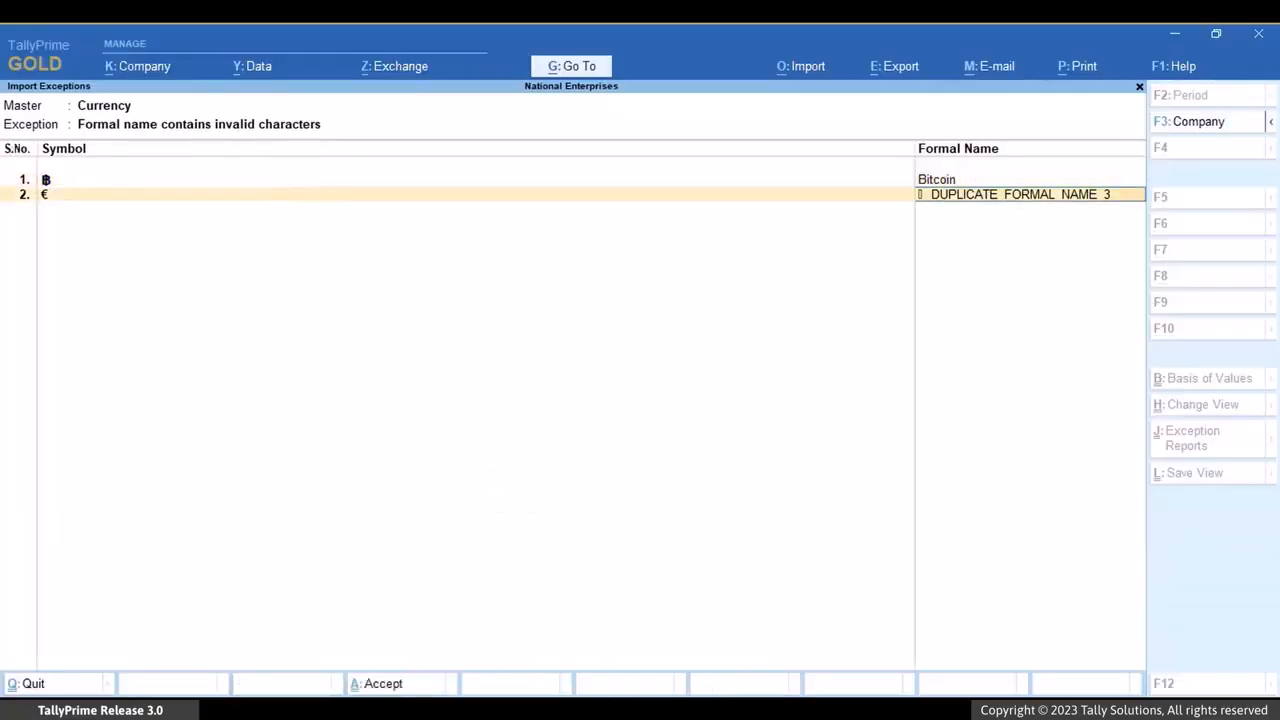
pyautogui.write('Euro')
pyautogui.hotkey('ctrl', 'a')
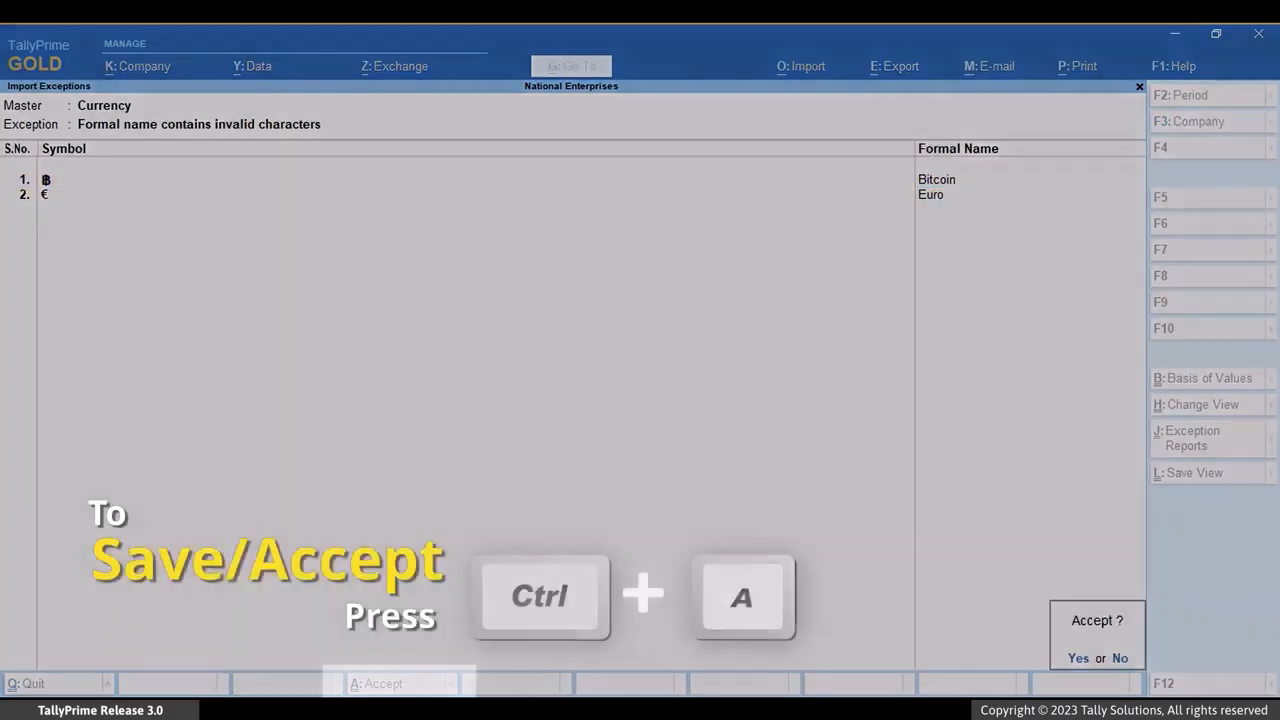
pyautogui.press('Return')
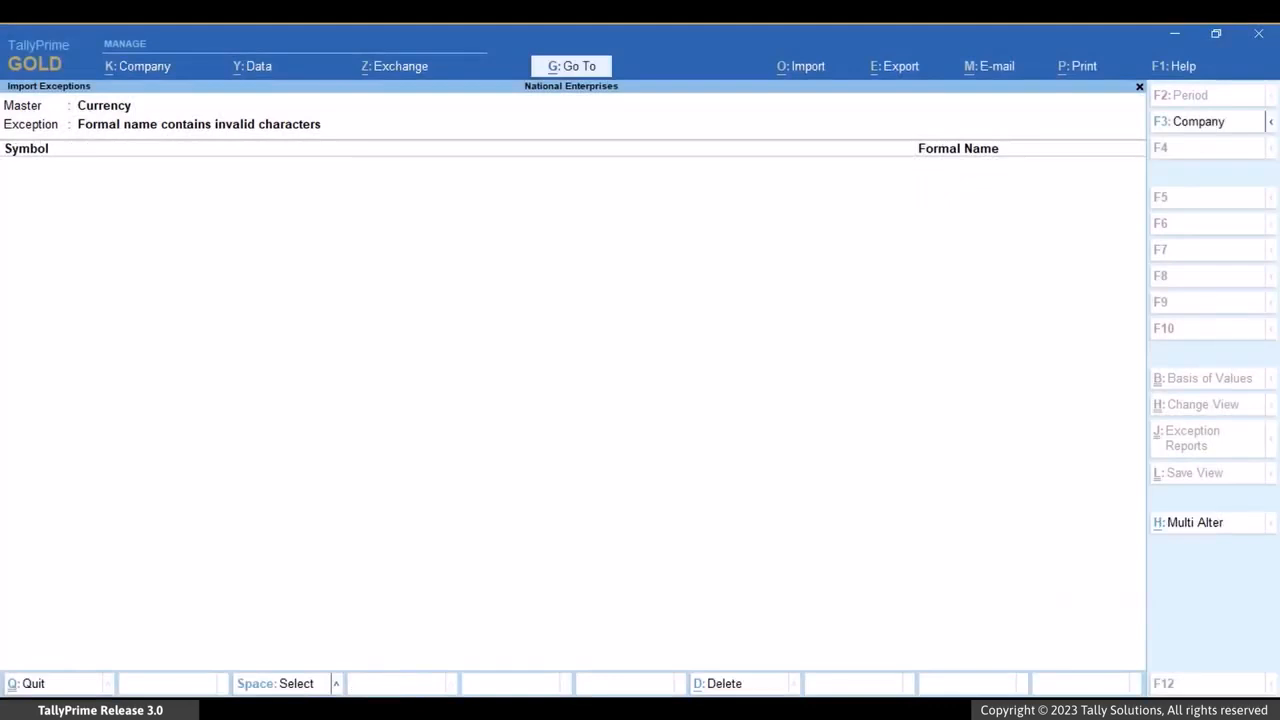
pyautogui.press('Escape')
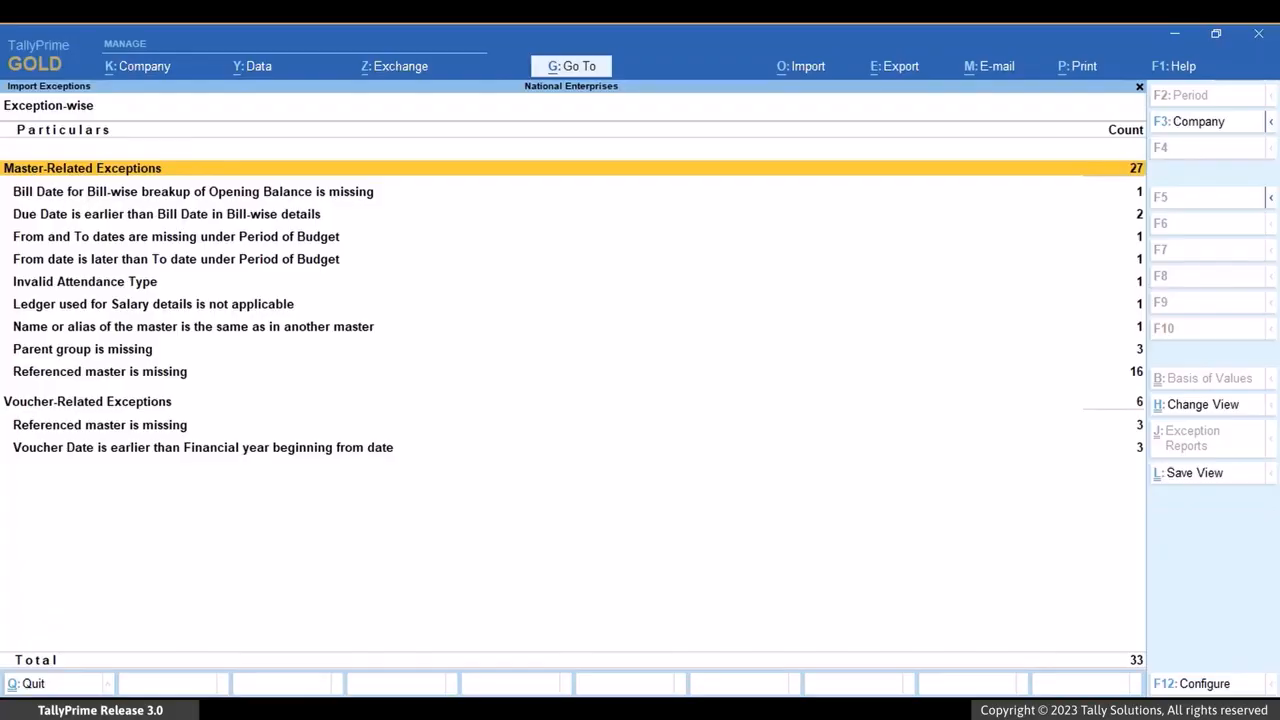
# Open the ledgers listed under "Parent group is missing" and view the bulk Change Parent Group option without applying it
pyautogui.press('Down')
pyautogui.press('Down')
pyautogui.press('Down')
pyautogui.press('Down')
pyautogui.press('Down')
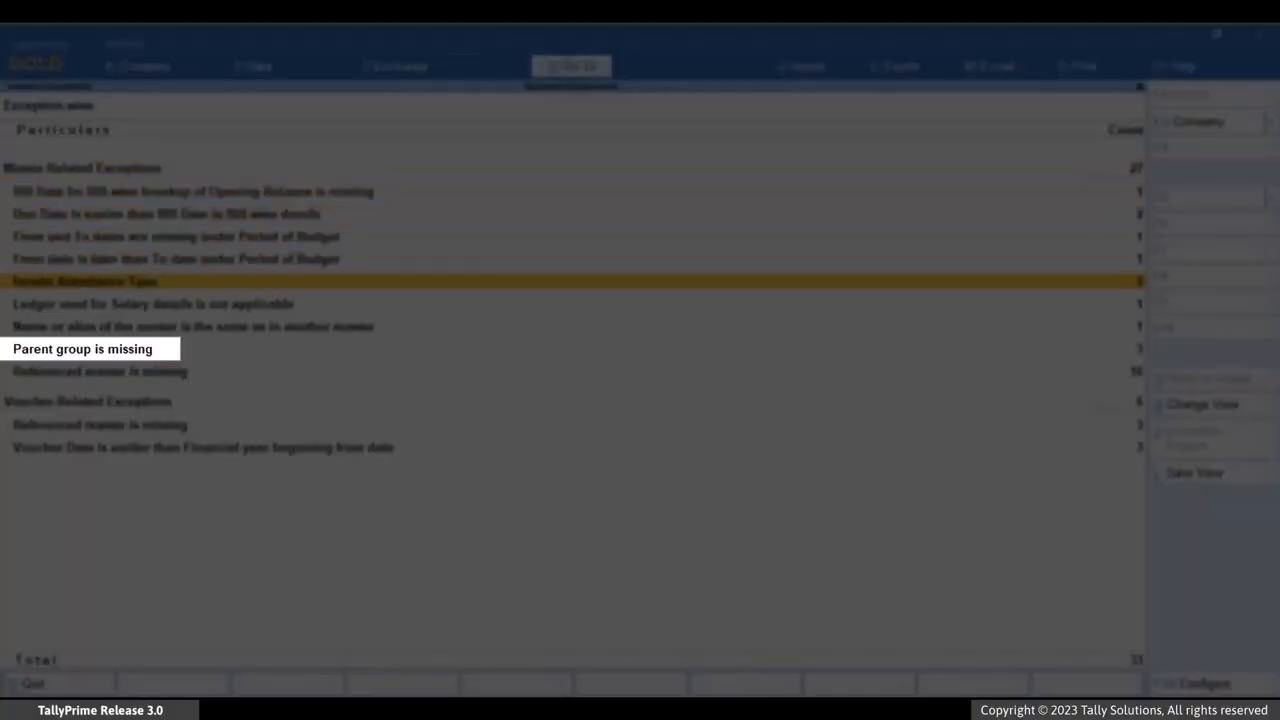
pyautogui.press('Down')
pyautogui.press('Down')
pyautogui.press('Down')
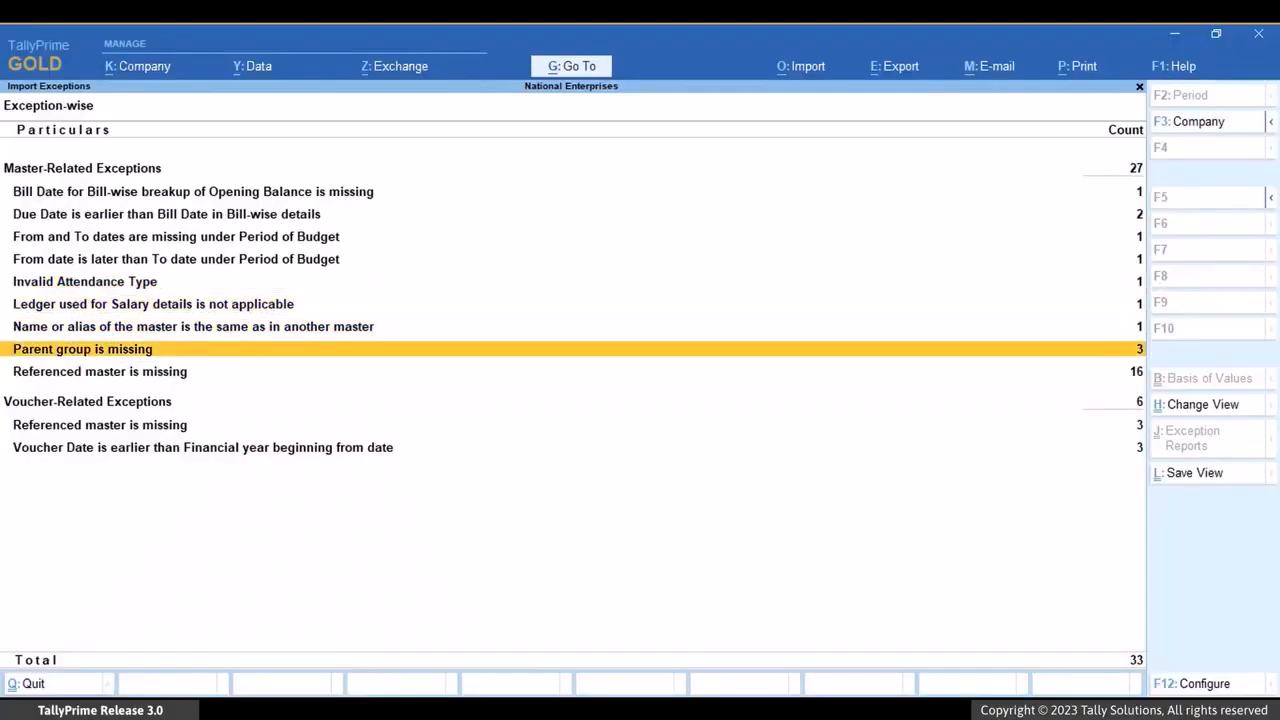
pyautogui.press('Return')
pyautogui.press('Return')
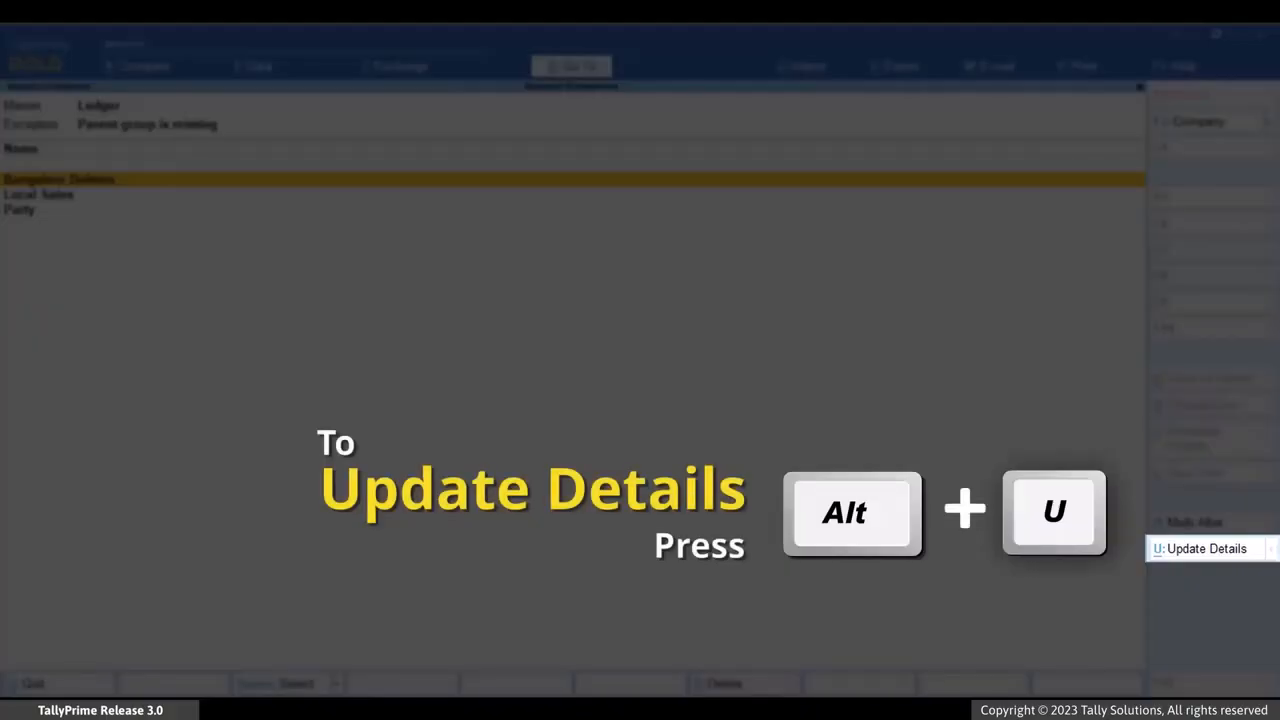
pyautogui.hotkey('alt', 'u')
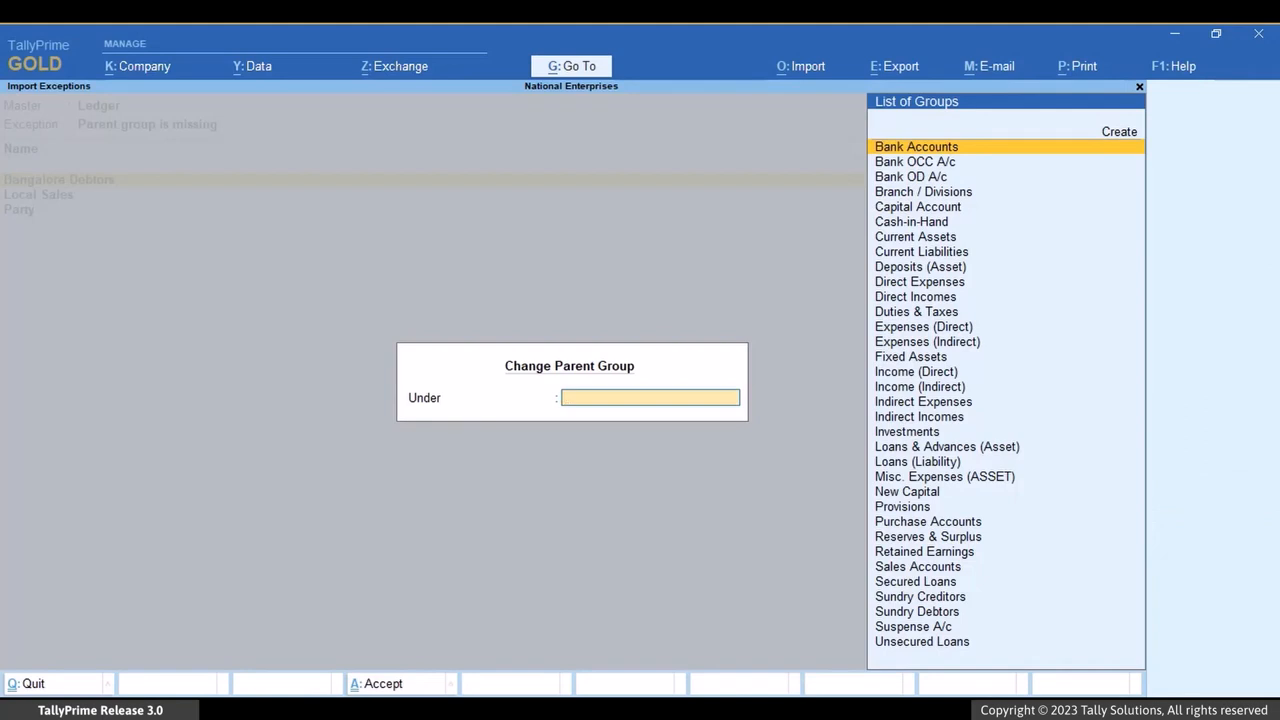
pyautogui.press('Escape')
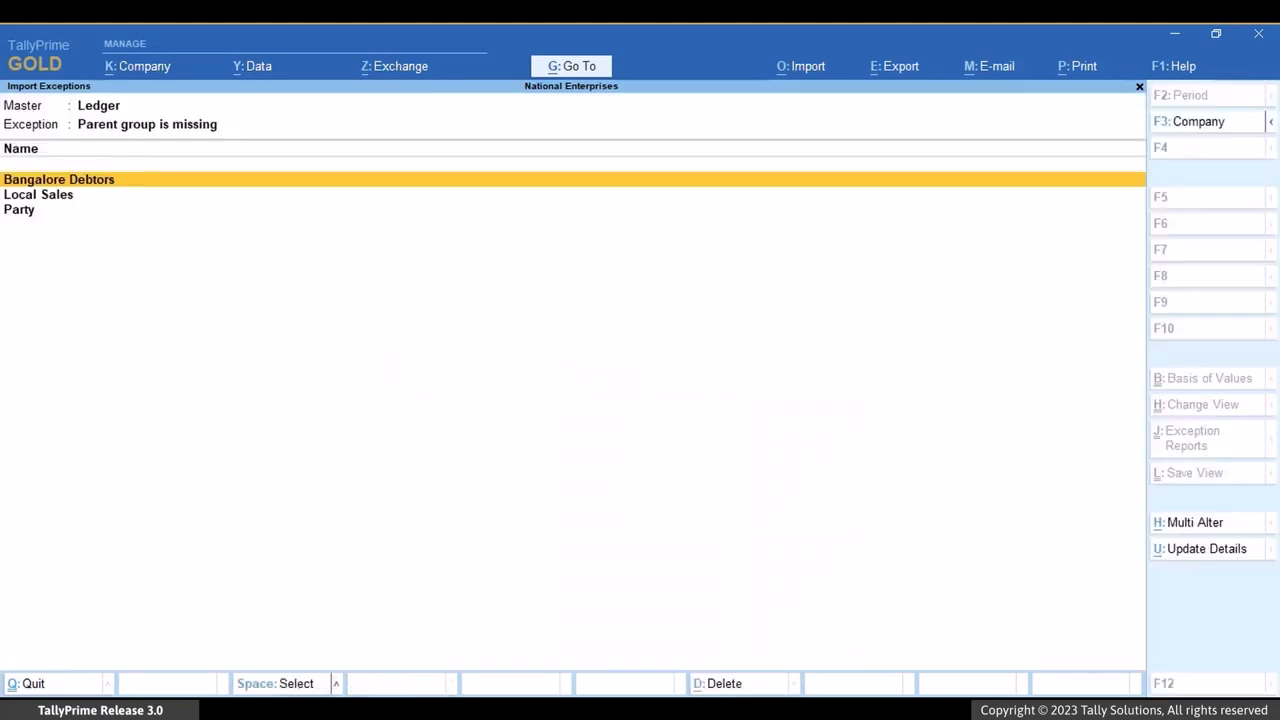
# Alter the ledger Bangalore Debtors to place it under the group Sundry Debtors and save it
pyautogui.press('Return')
pyautogui.press('Return')
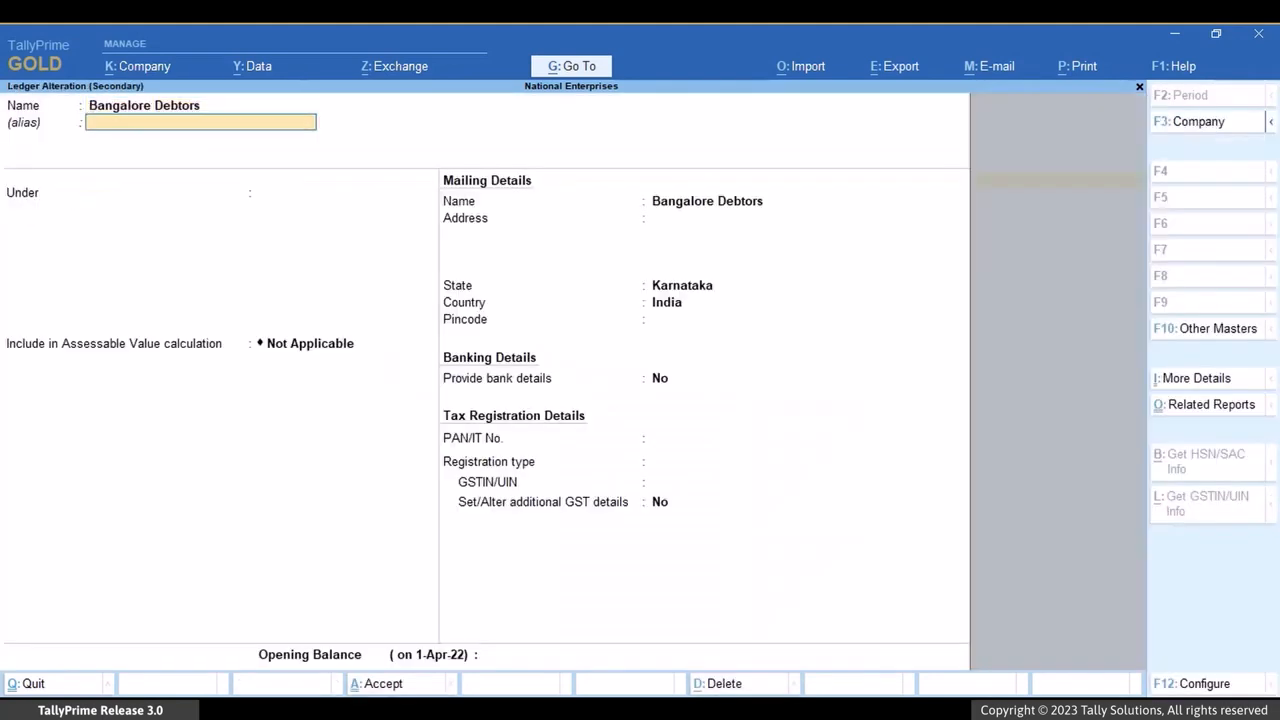
pyautogui.press('Return')
pyautogui.write('Sund')
pyautogui.press('Down')
pyautogui.press('Return')
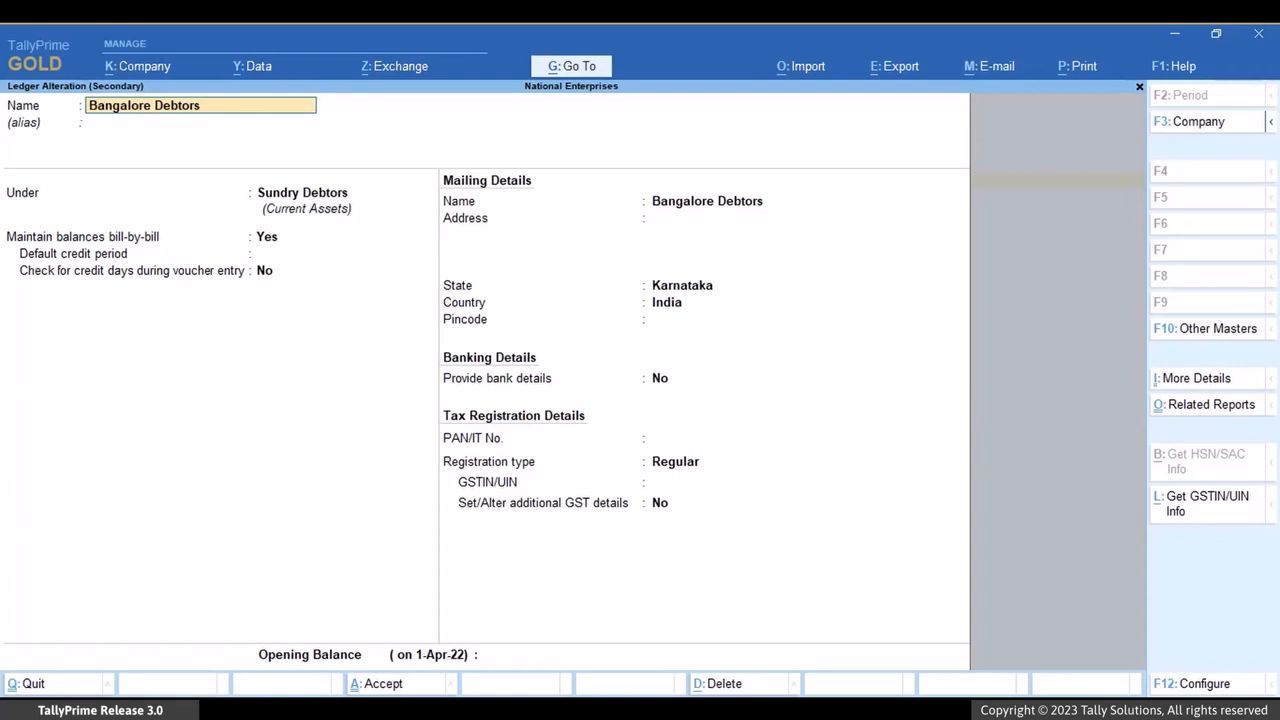
pyautogui.hotkey('ctrl', 'a')
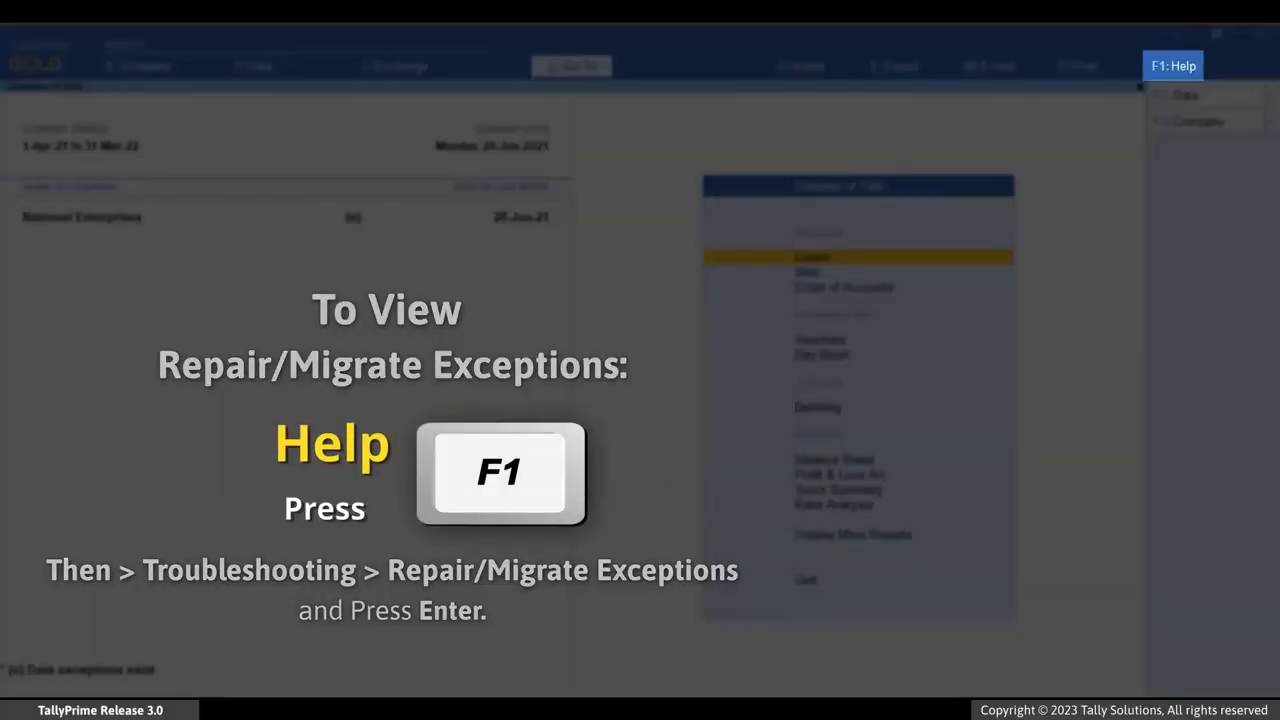
# View the Repair/Migrate Exceptions report from the troubleshooting options for company data, and close it
pyautogui.press('F1')
pyautogui.press('Down')
pyautogui.press('Down')
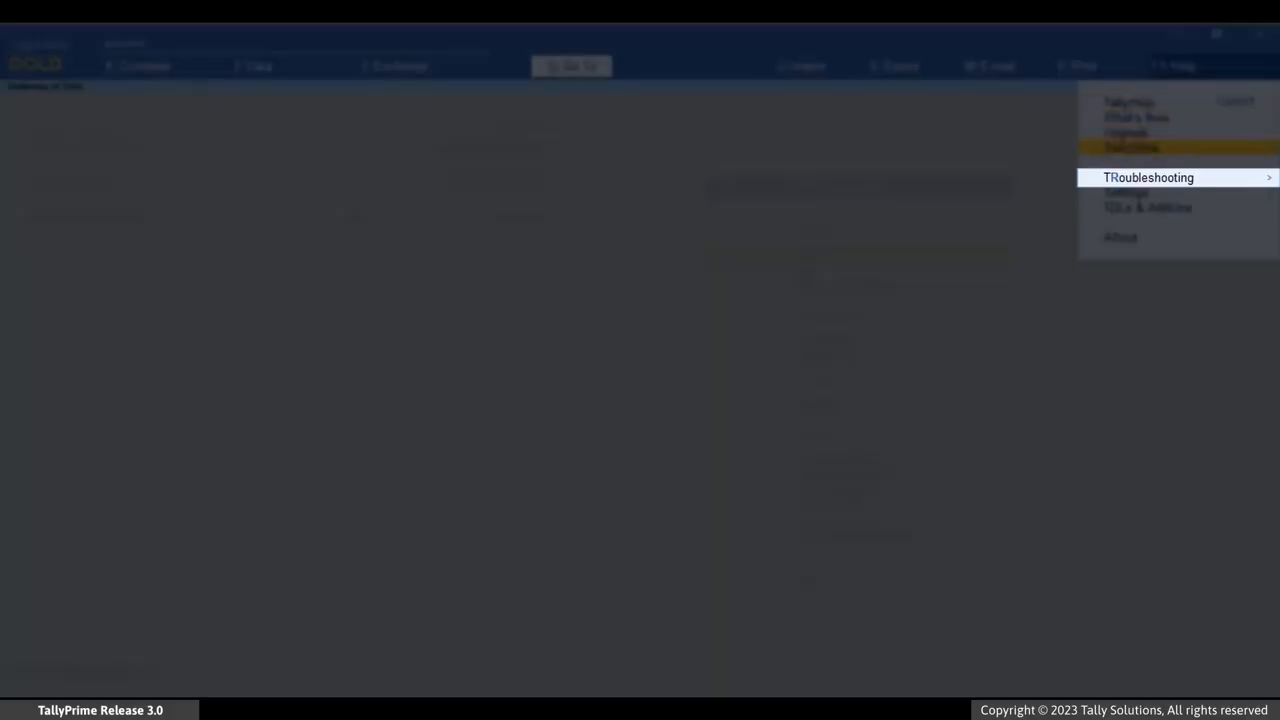
pyautogui.press('Return')
pyautogui.press('Down')
pyautogui.press('Down')
pyautogui.press('Down')
pyautogui.press('Down')
pyautogui.press('Down')
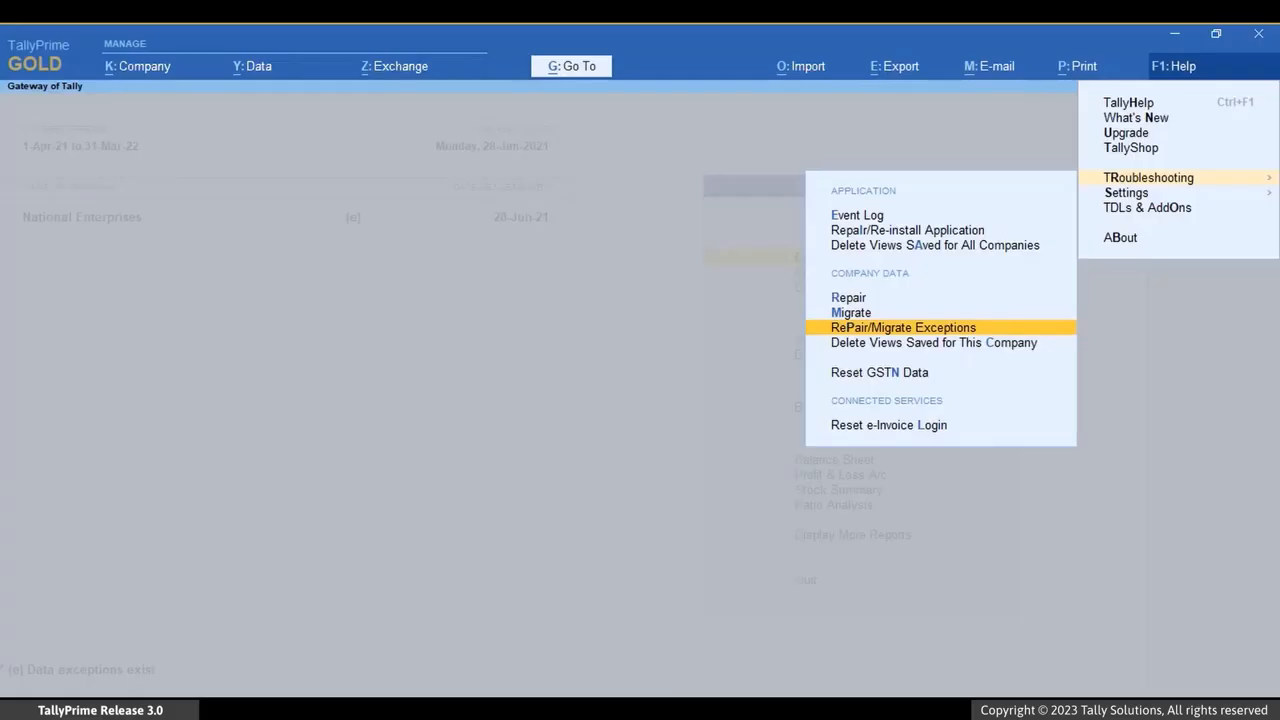
pyautogui.press('Return')
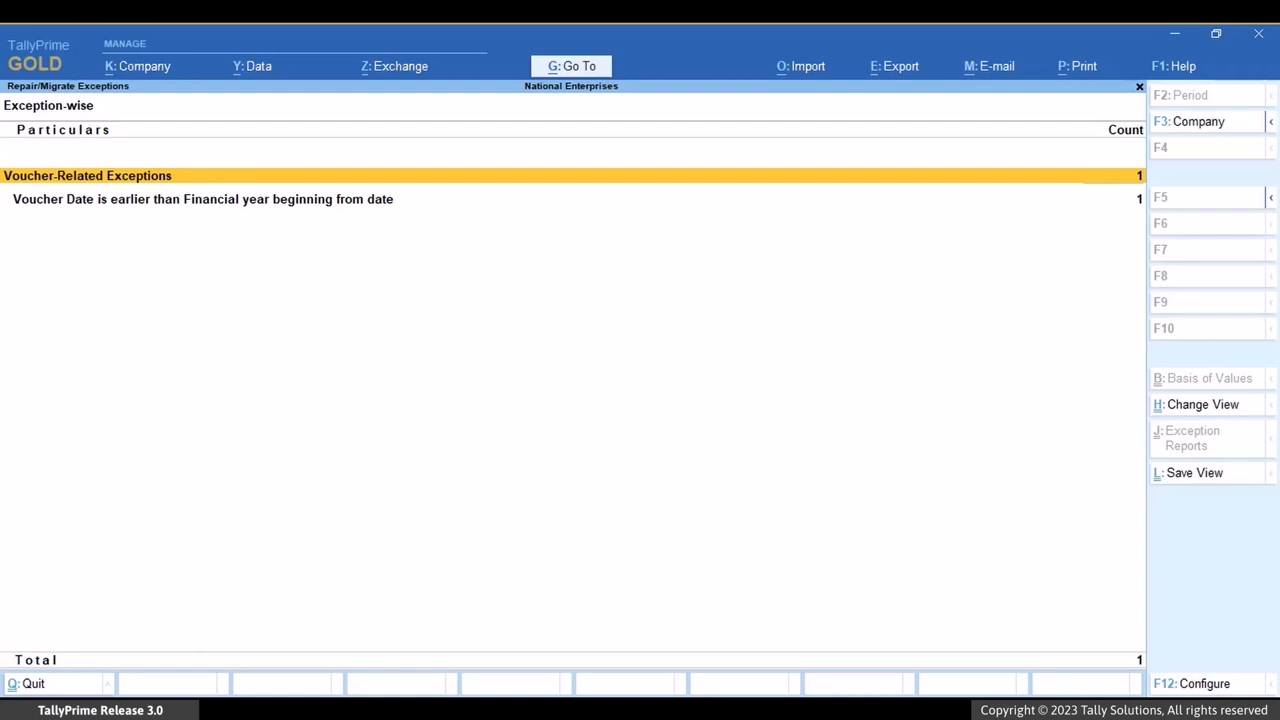
pyautogui.press('Escape')
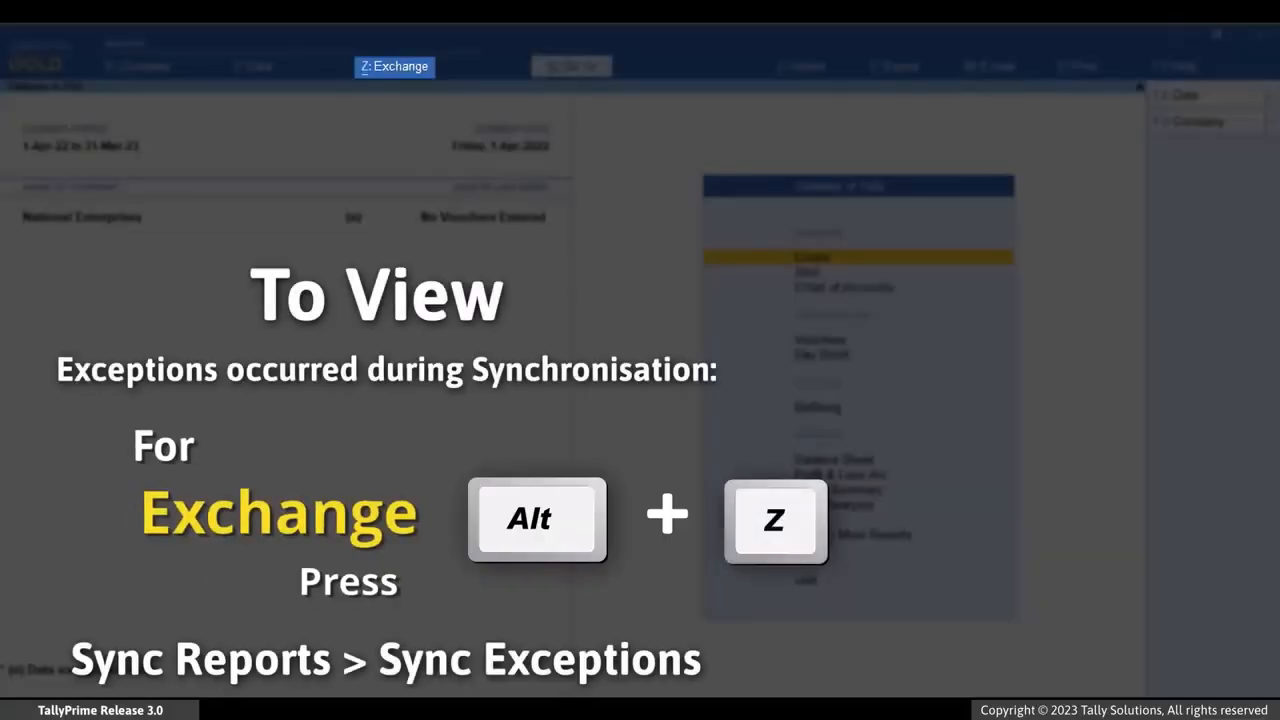
# Open the Sync Exceptions report from the data exchange sync reports
pyautogui.hotkey('alt', 'z')
pyautogui.press('Down')
pyautogui.press('Down')
pyautogui.press('Down')
pyautogui.press('Return')
pyautogui.press('Down')
pyautogui.press('Down')
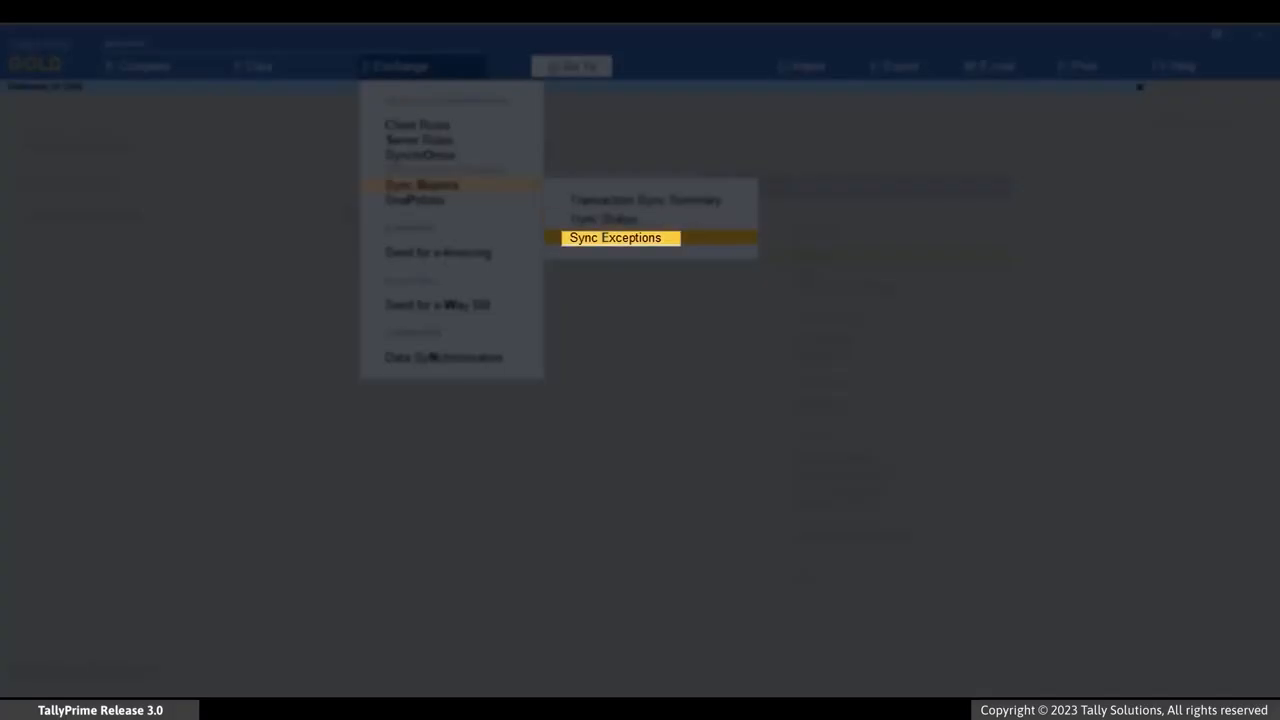
pyautogui.press('Return')
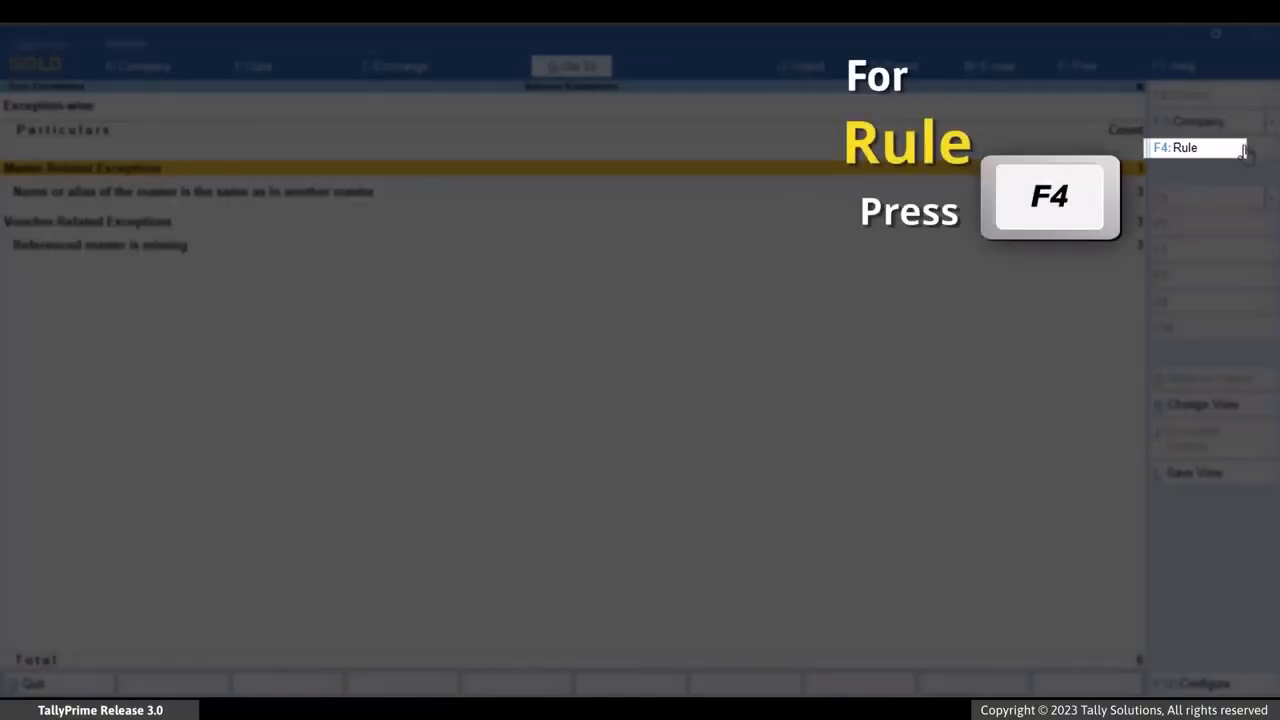
# Filter the sync exceptions by rule type Master Rule and rule name Master Rule (Bangalore), and leave the report
pyautogui.press('F4')
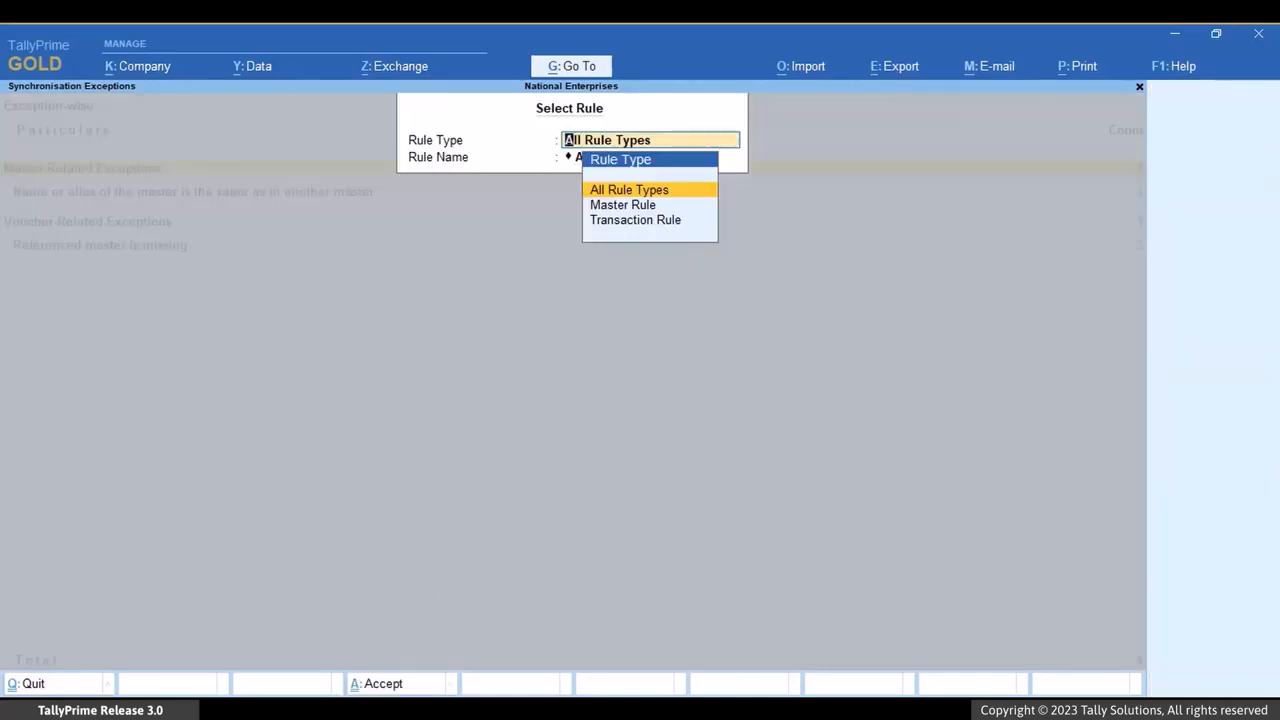
pyautogui.press('Down')
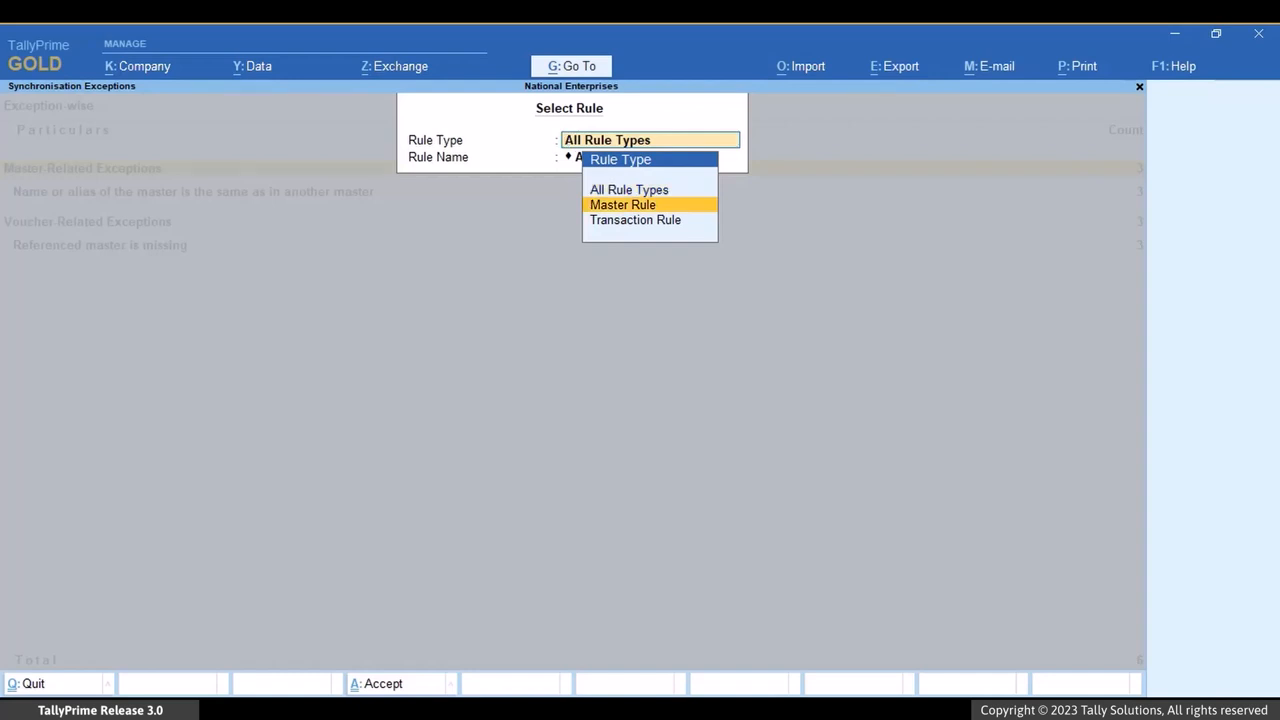
pyautogui.press('Return')
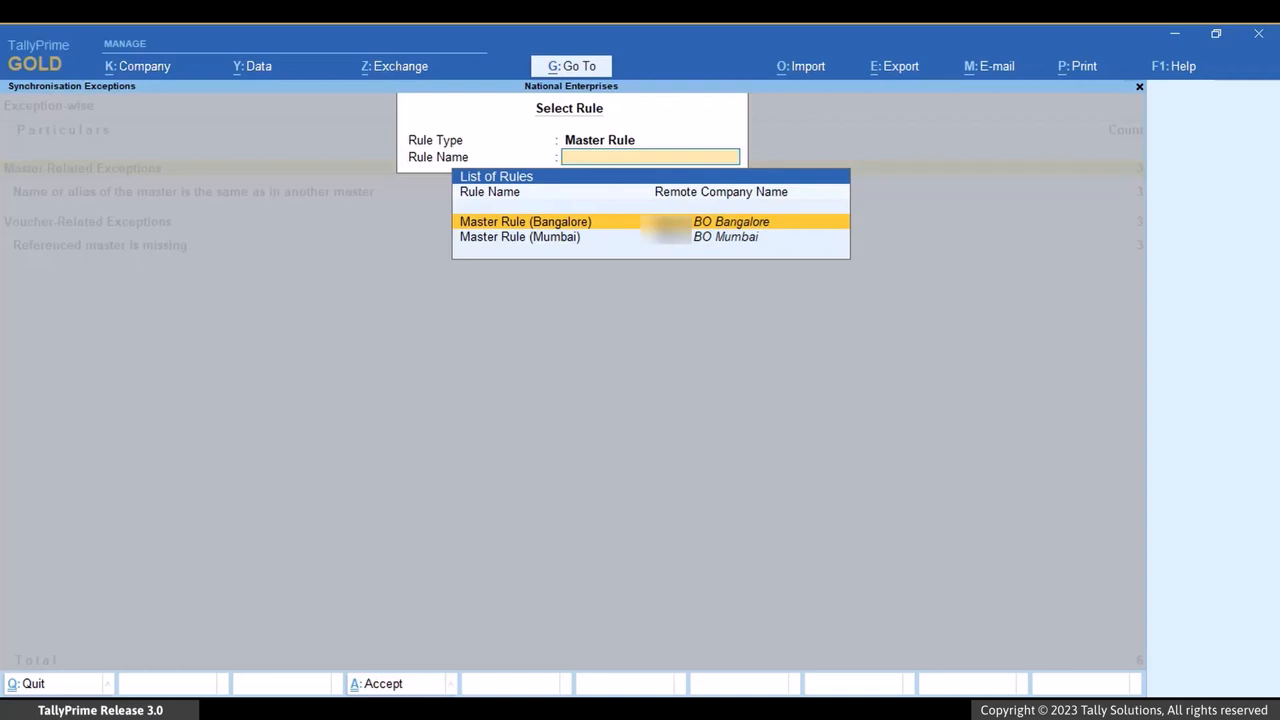
pyautogui.press('Down')
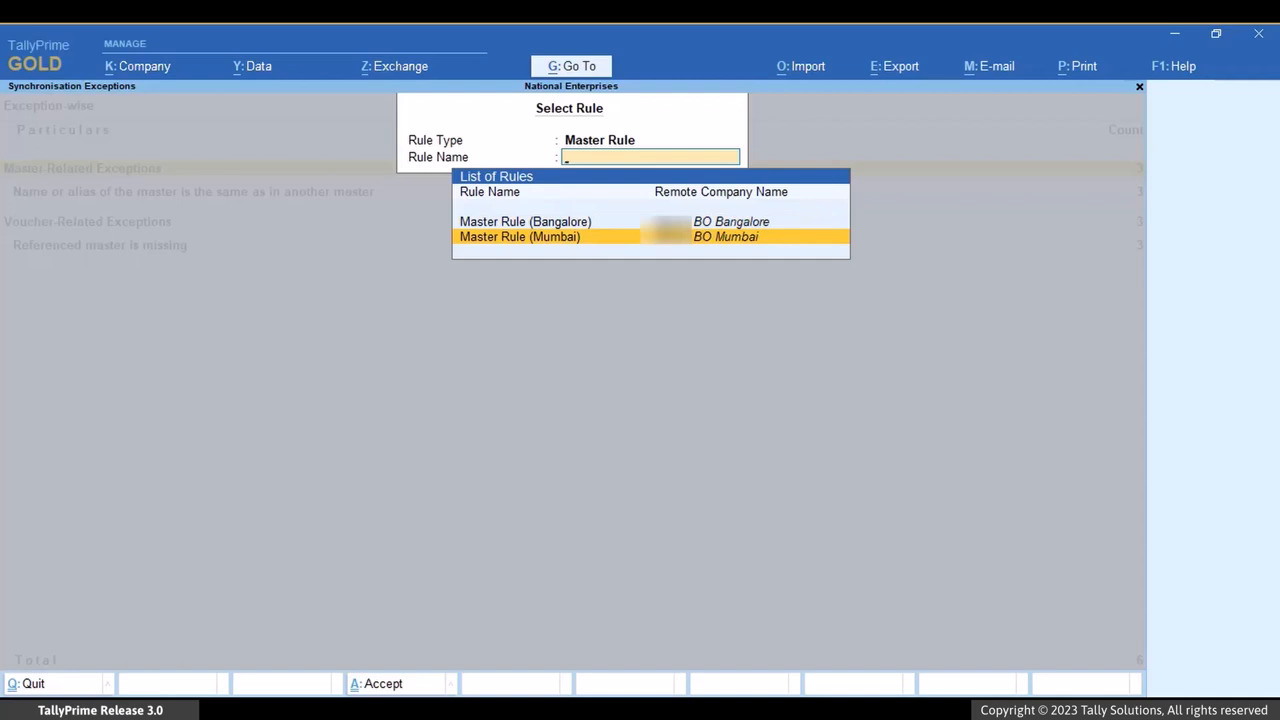
pyautogui.press('Up')
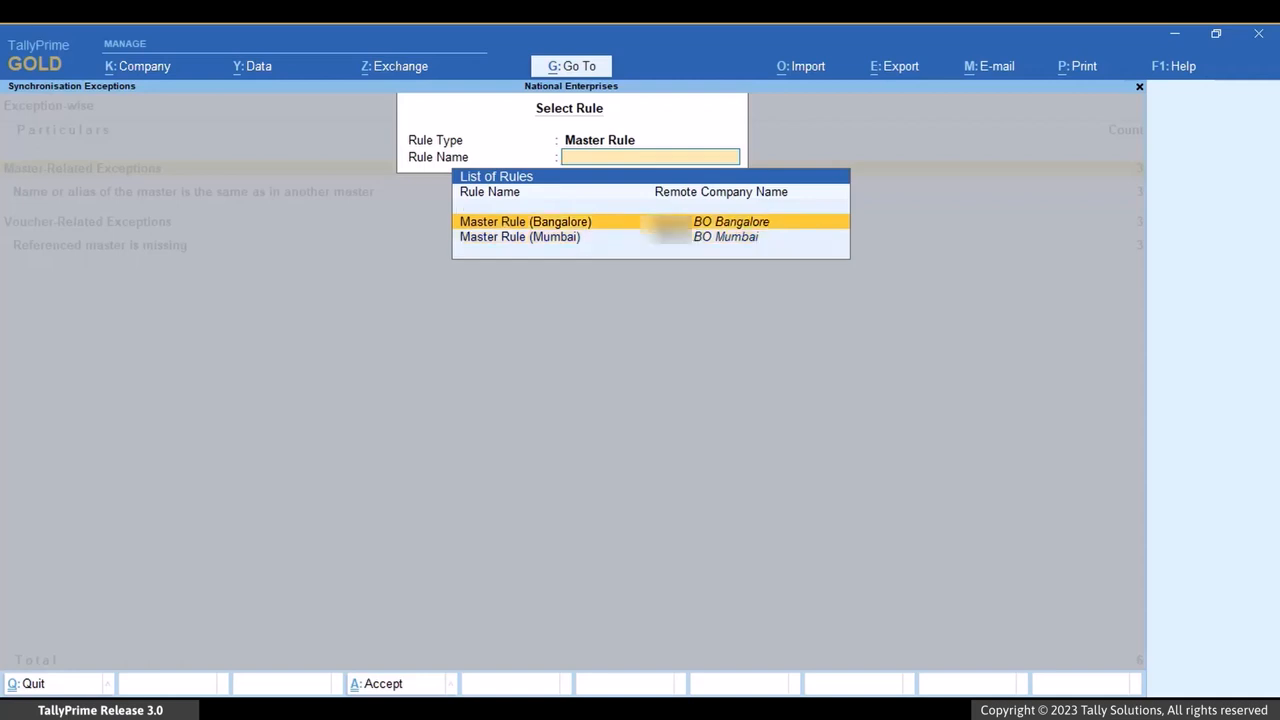
pyautogui.press('Return')
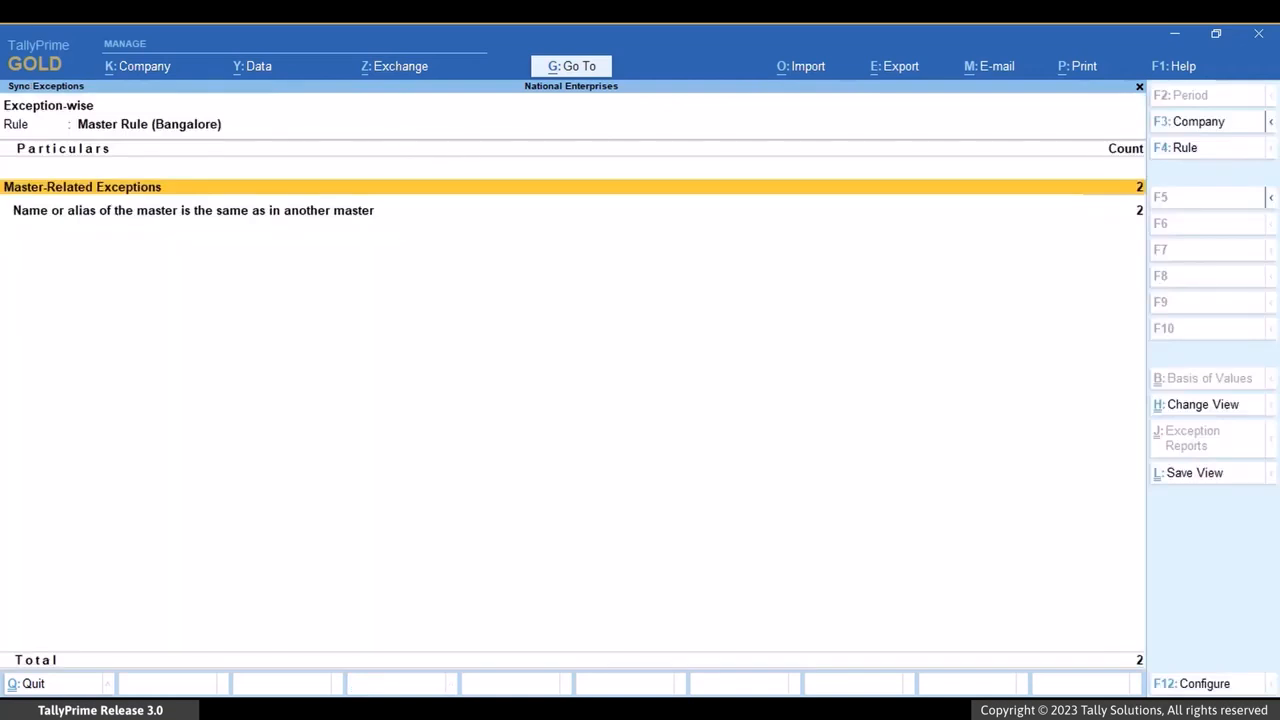
pyautogui.press('Escape')
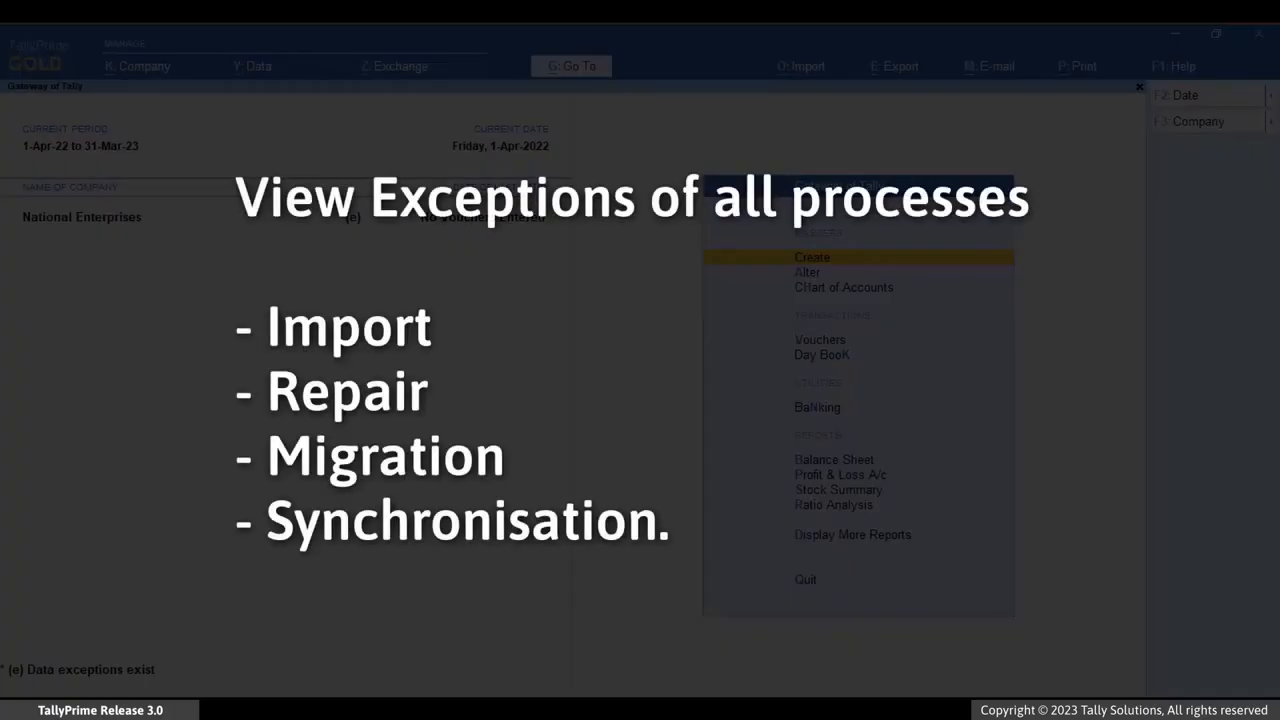